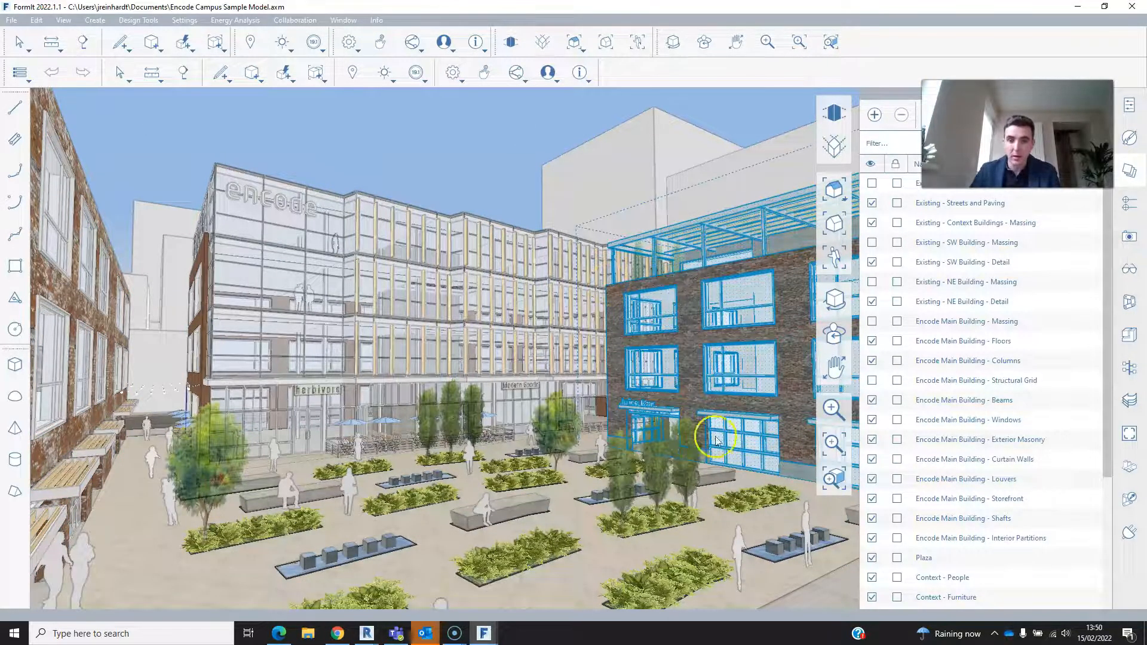
Examine the campus buildings and plaza from close up and from above, and select the Encode main building.
{"action": "scroll", "coordinate": [681, 447], "scroll_direction": "up", "scroll_amount": 5}
{"action": "scroll", "coordinate": [653, 393], "scroll_direction": "up", "scroll_amount": 5}
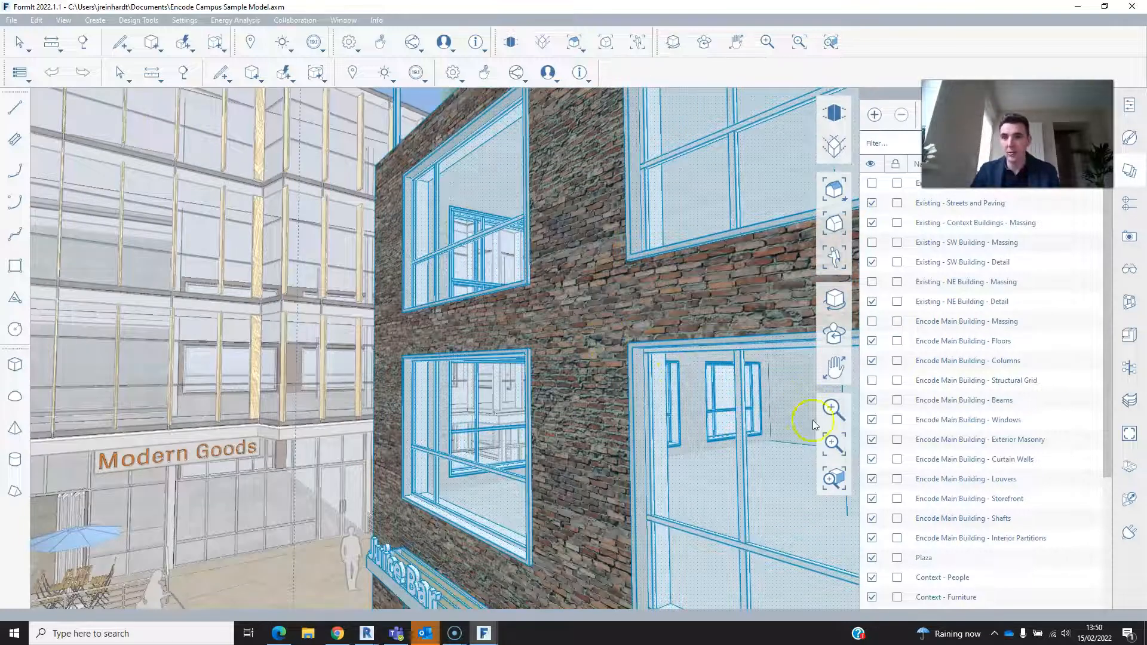
{"action": "scroll", "coordinate": [671, 348], "scroll_direction": "down", "scroll_amount": 5}
{"action": "scroll", "coordinate": [680, 357], "scroll_direction": "down", "scroll_amount": 5}
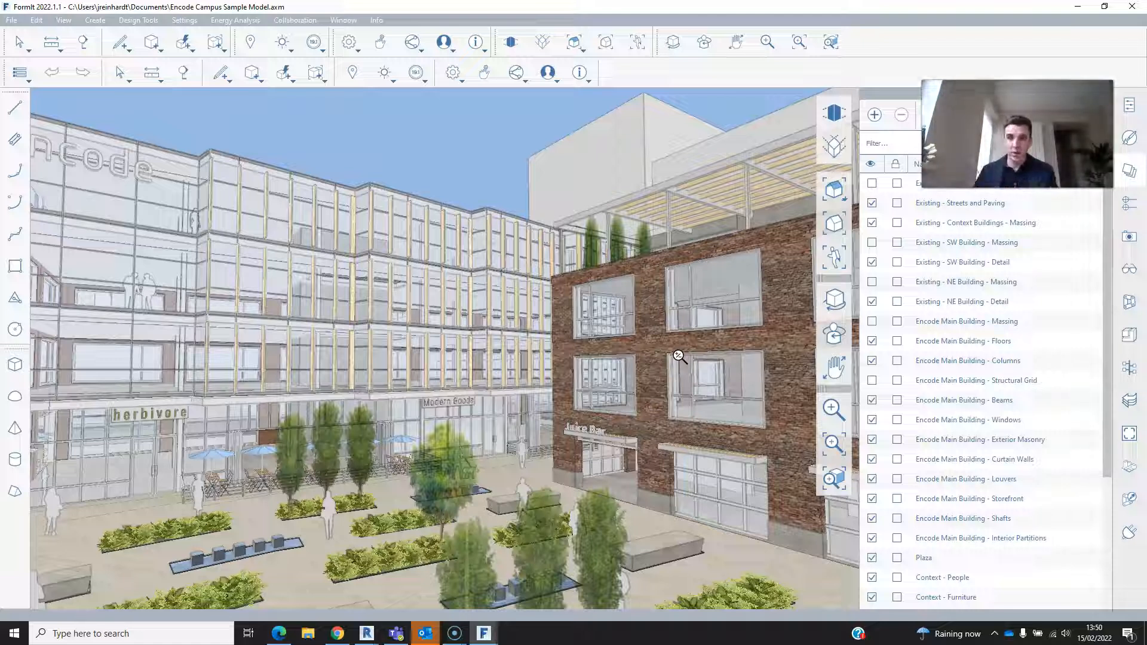
{"action": "scroll", "coordinate": [610, 394], "scroll_direction": "down", "scroll_amount": 4}
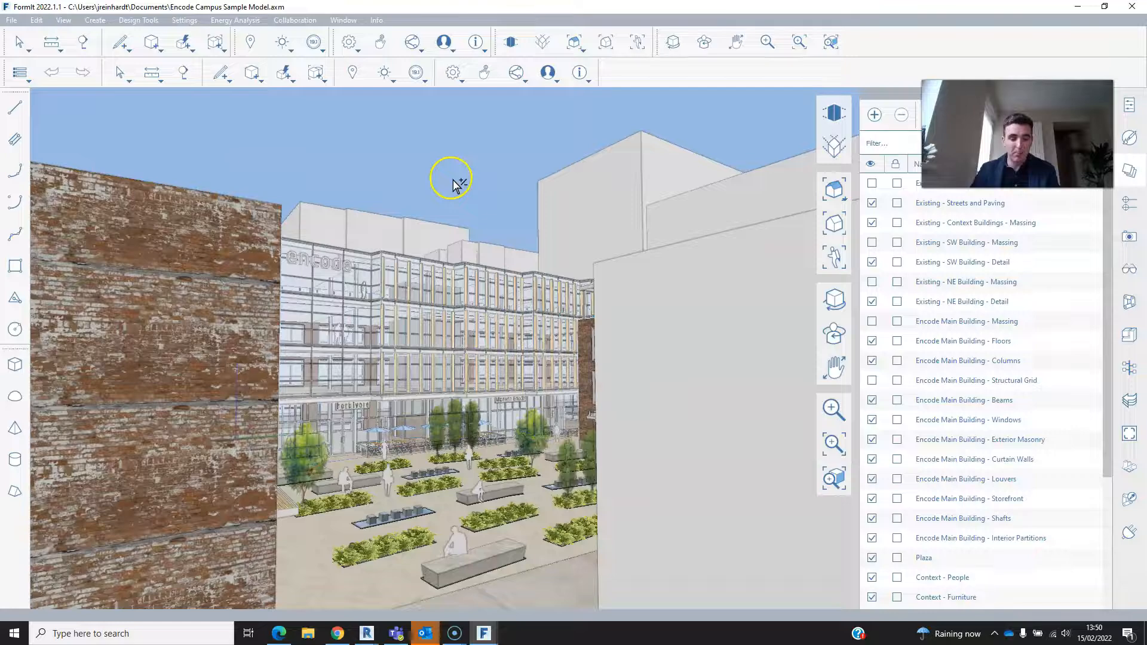
{"action": "middle_click_drag", "start_coordinate": [457, 167], "coordinate": [442, 267]}
{"action": "scroll", "coordinate": [446, 317], "scroll_direction": "up", "scroll_amount": 5}
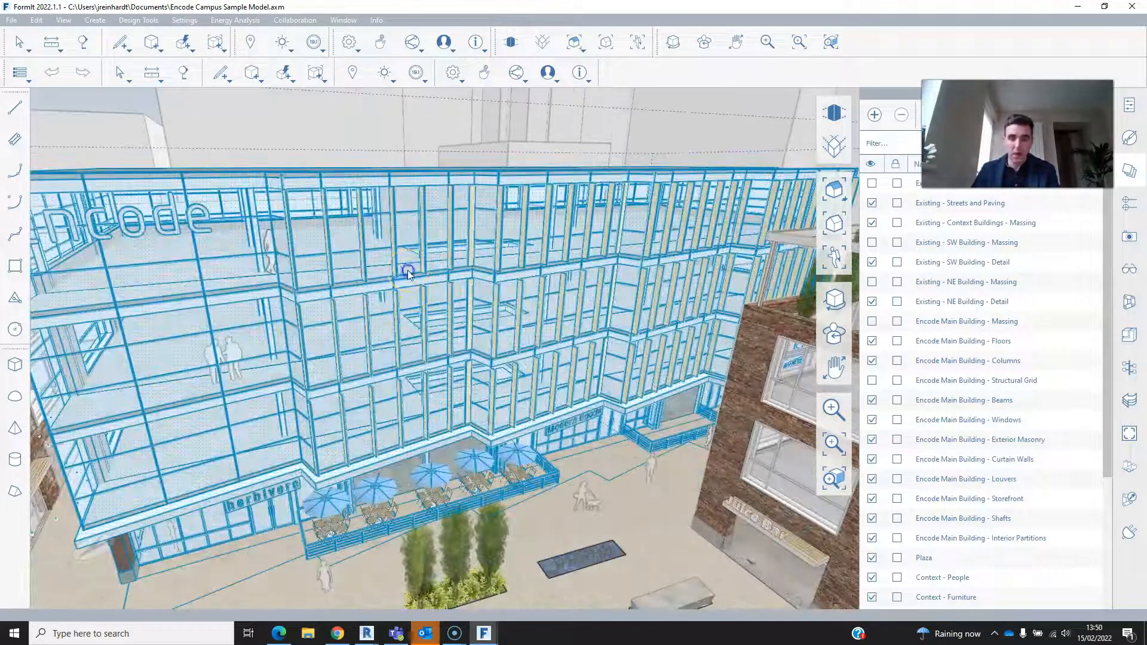
{"action": "left_click", "coordinate": [409, 273]}
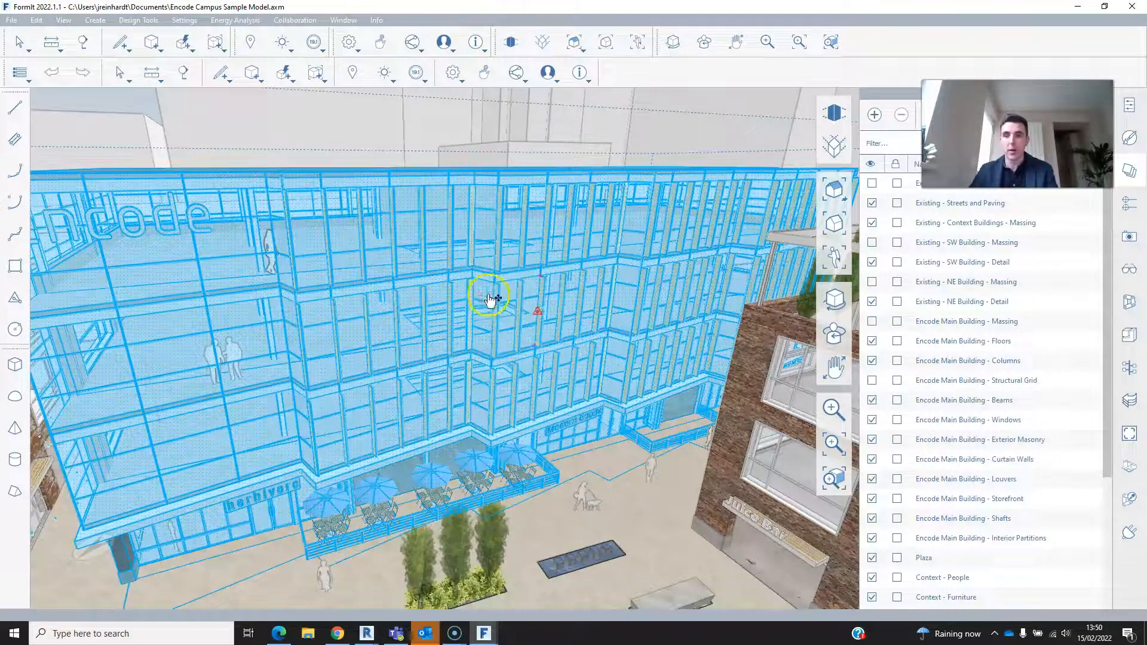
{"action": "scroll", "coordinate": [488, 298], "scroll_direction": "down", "scroll_amount": 3}
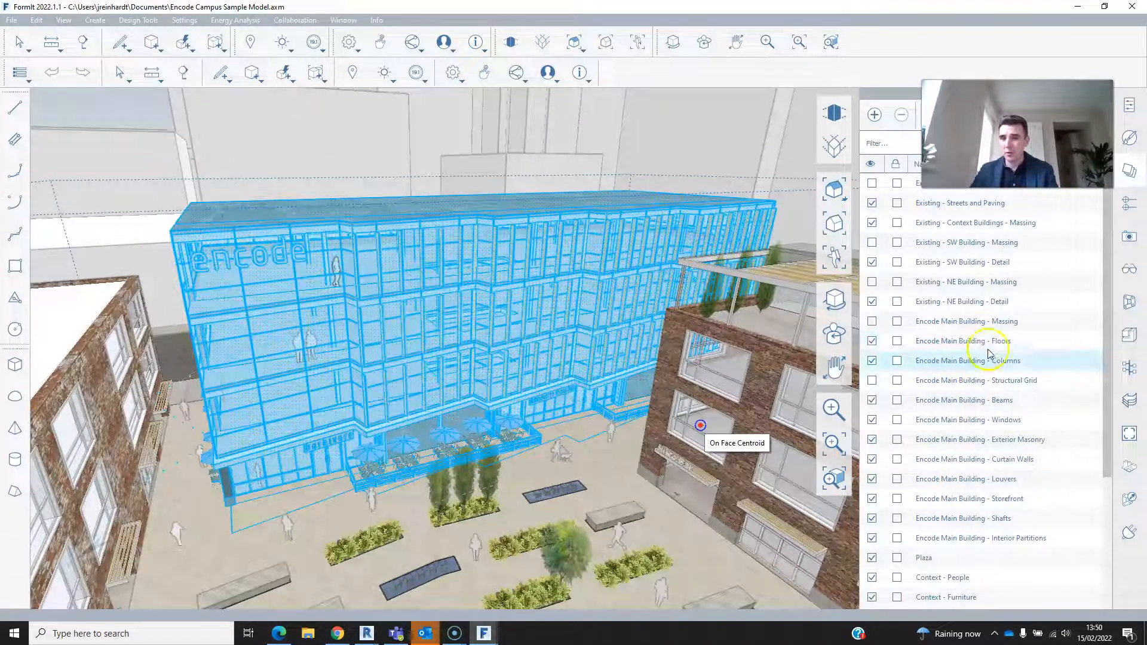
View the Plan - 2nd Floor Office scene, switch to the Default Visibility scene, and deselect the main building.
{"action": "left_click", "coordinate": [1129, 238]}
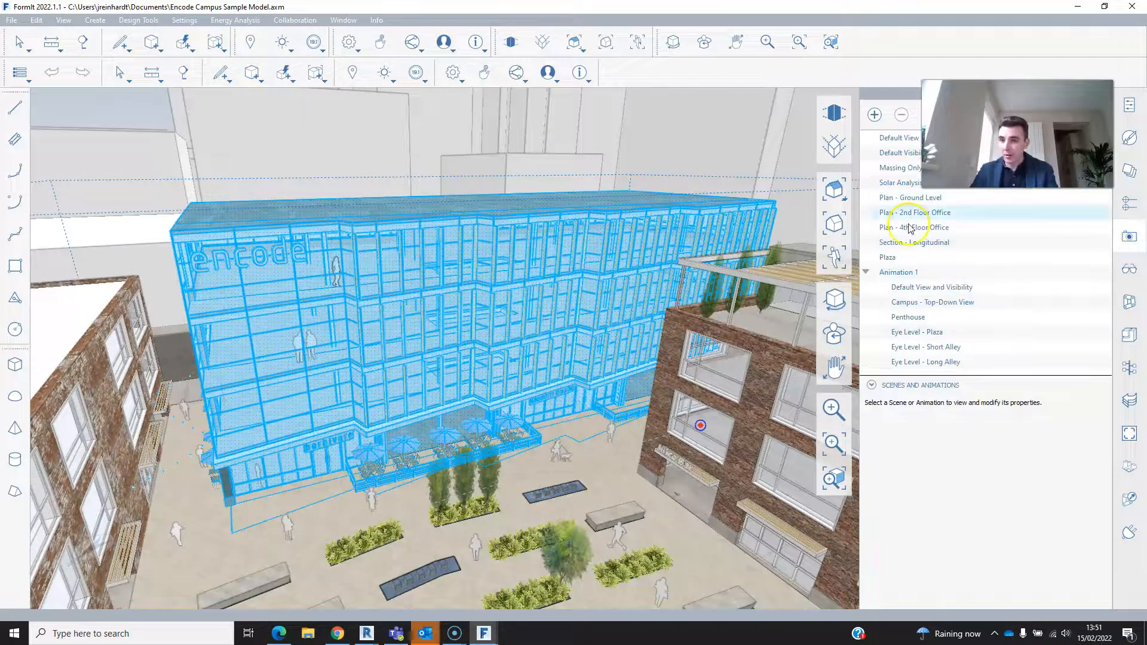
{"action": "left_click", "coordinate": [893, 179]}
{"action": "left_click", "coordinate": [895, 210]}
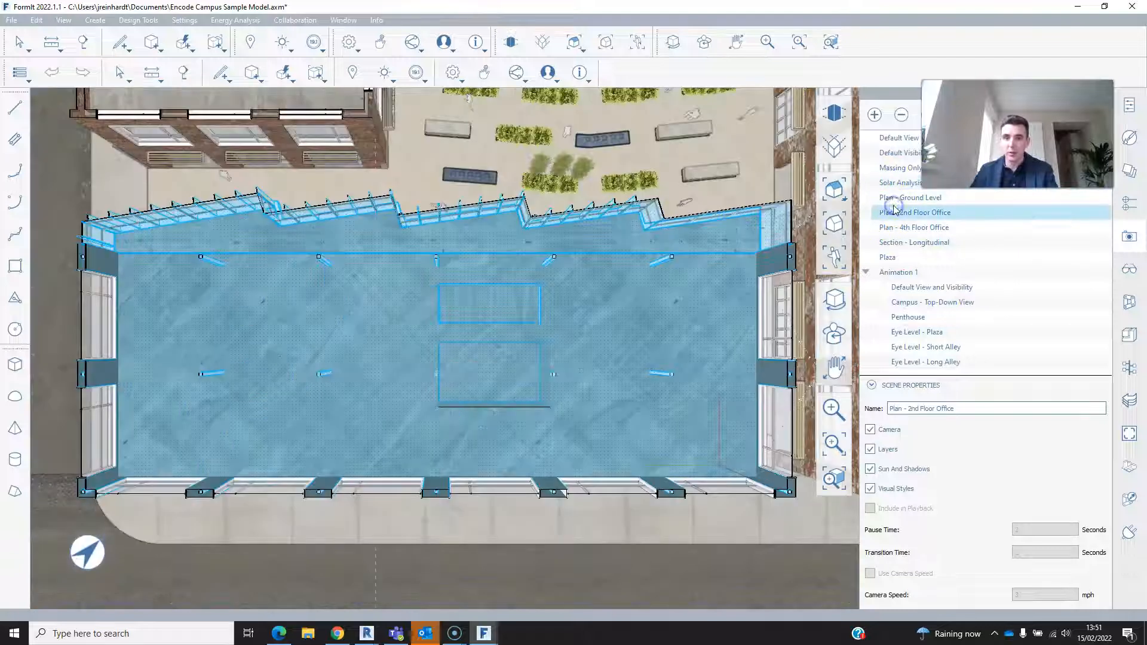
{"action": "left_click", "coordinate": [896, 154]}
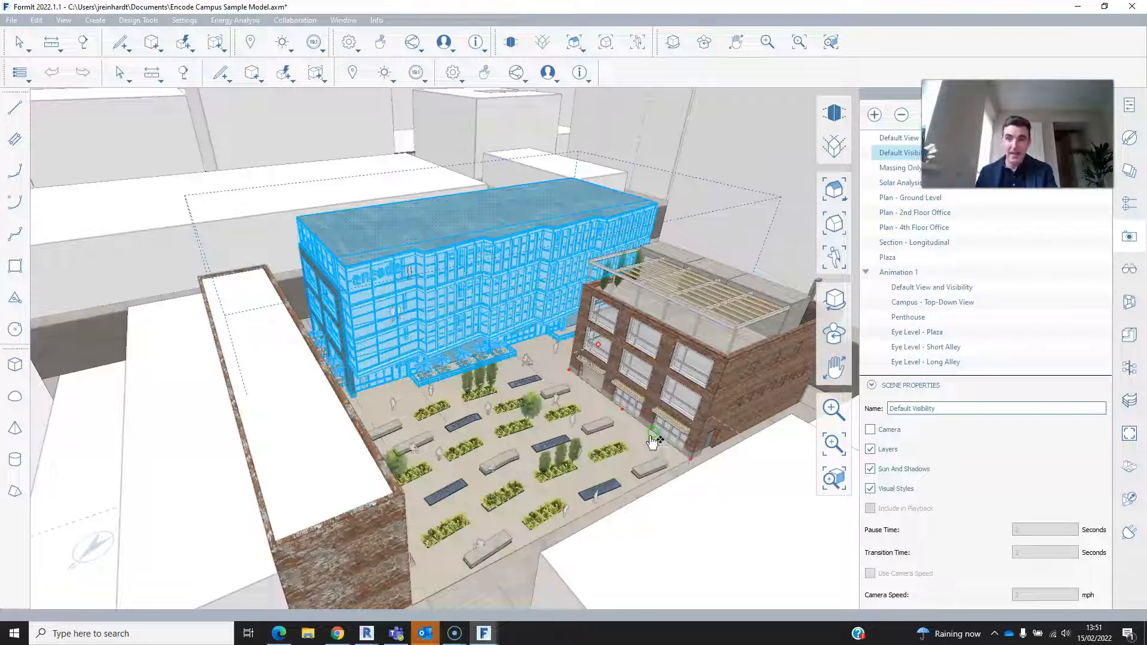
{"action": "left_click", "coordinate": [747, 391]}
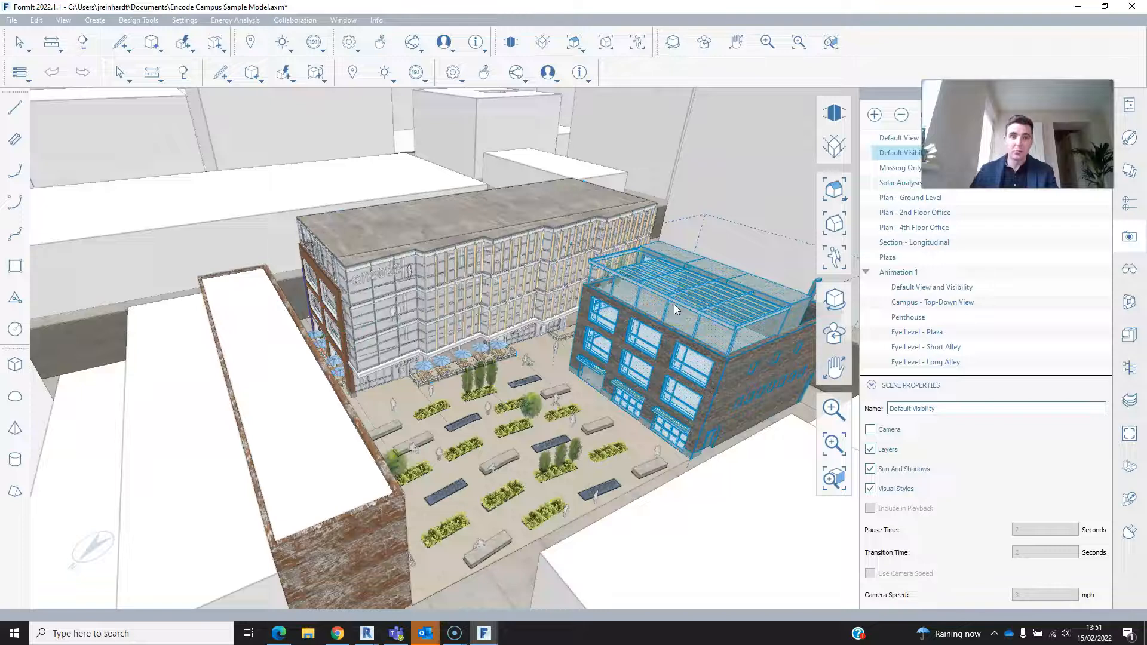
{"action": "left_click", "coordinate": [9, 21]}
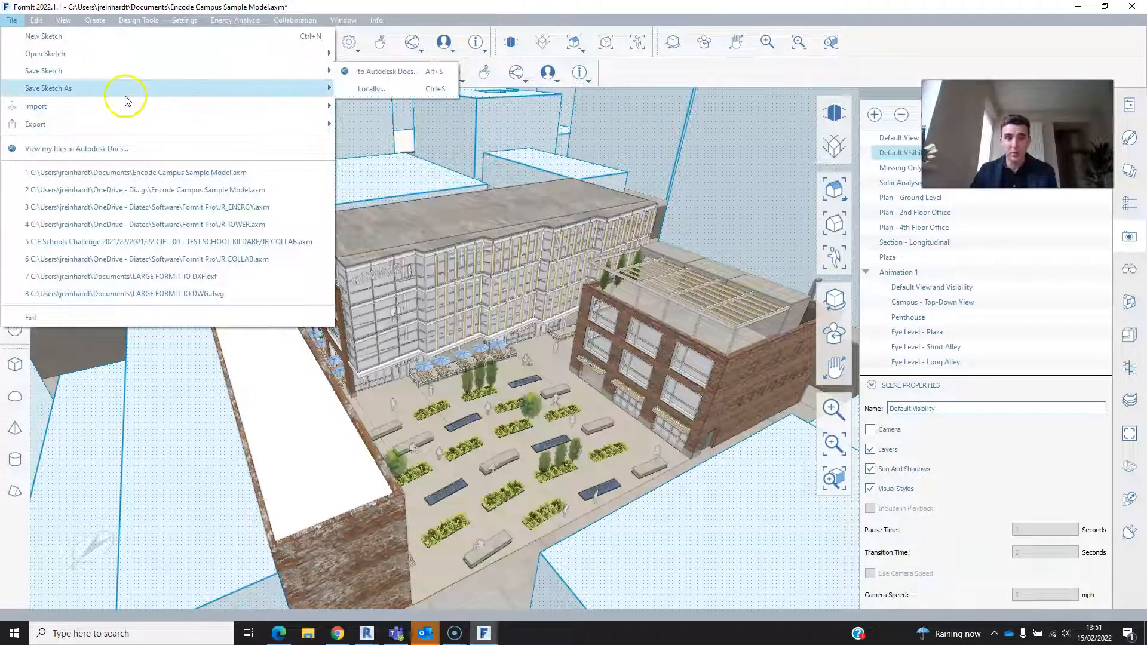
{"action": "left_click", "coordinate": [371, 106]}
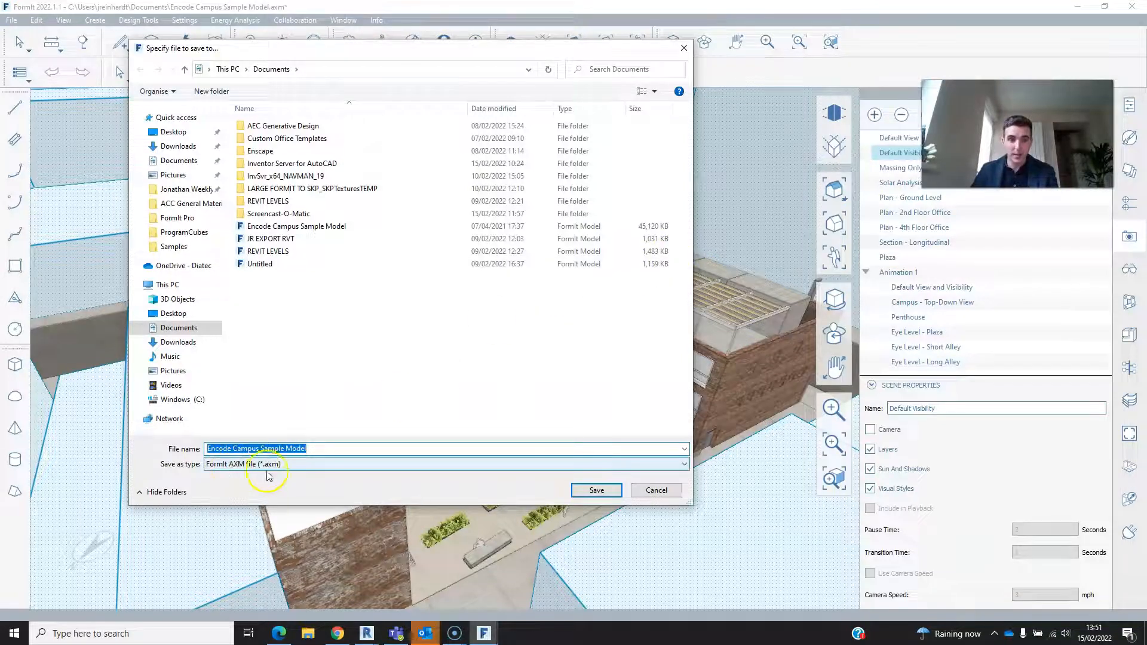
{"action": "left_click", "coordinate": [655, 491]}
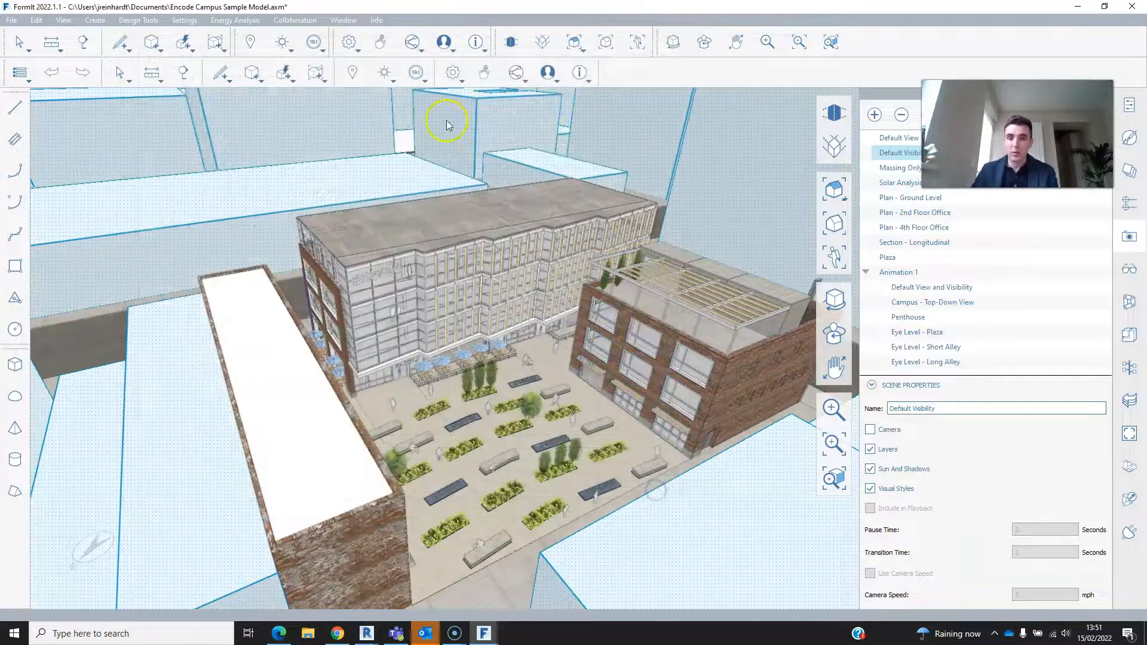
List the sketch's materials and select all objects that use the Glass - Existing material.
{"action": "scroll", "coordinate": [747, 376], "scroll_direction": "up", "scroll_amount": 5}
{"action": "scroll", "coordinate": [731, 358], "scroll_direction": "up", "scroll_amount": 3}
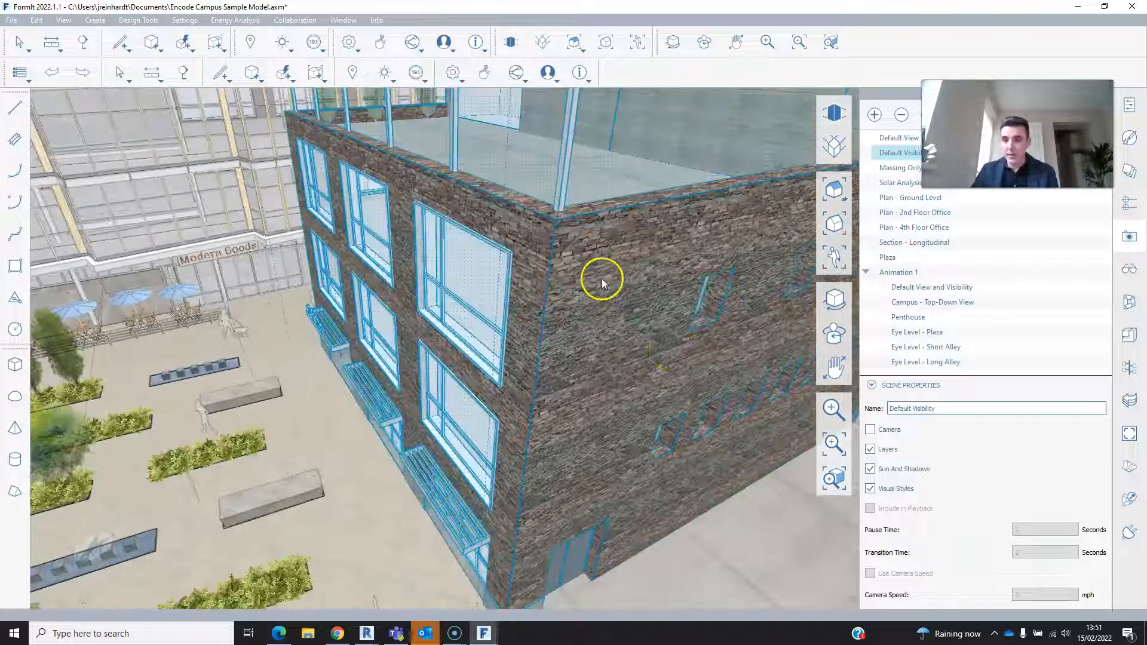
{"action": "scroll", "coordinate": [704, 379], "scroll_direction": "down", "scroll_amount": 6}
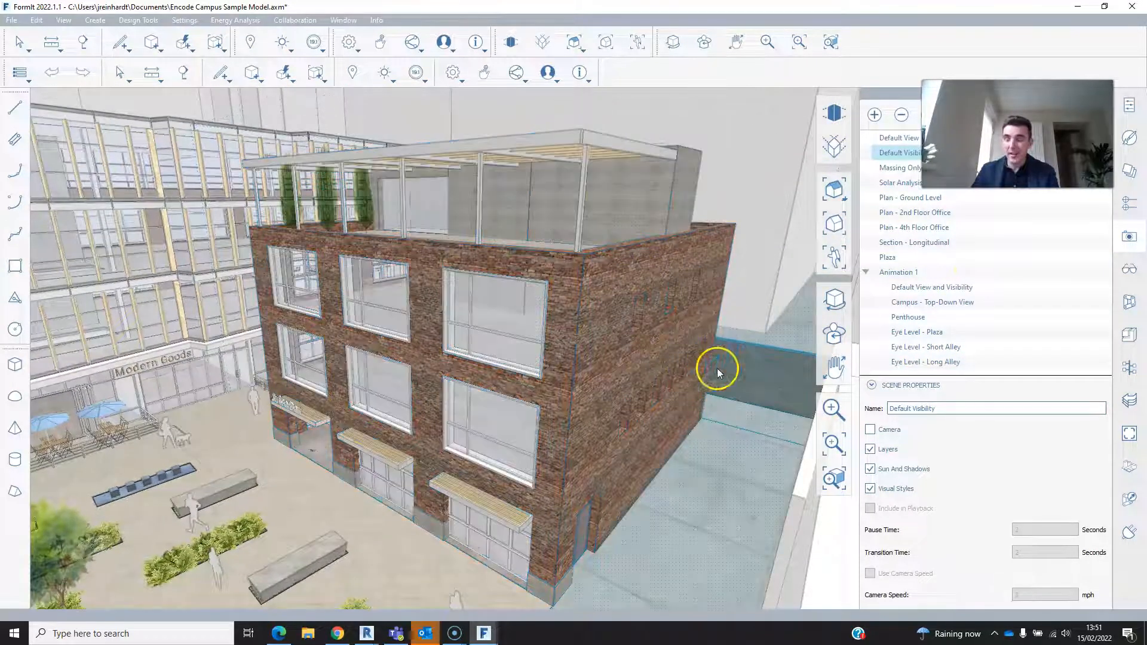
{"action": "left_click", "coordinate": [1129, 177]}
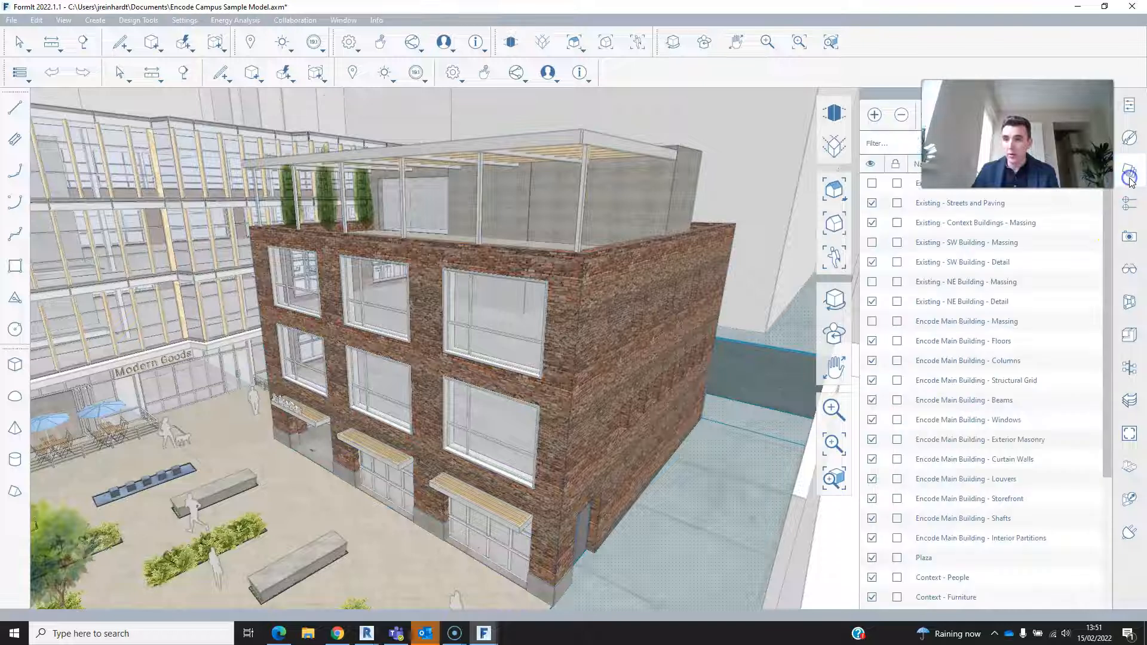
{"action": "left_click", "coordinate": [1130, 138]}
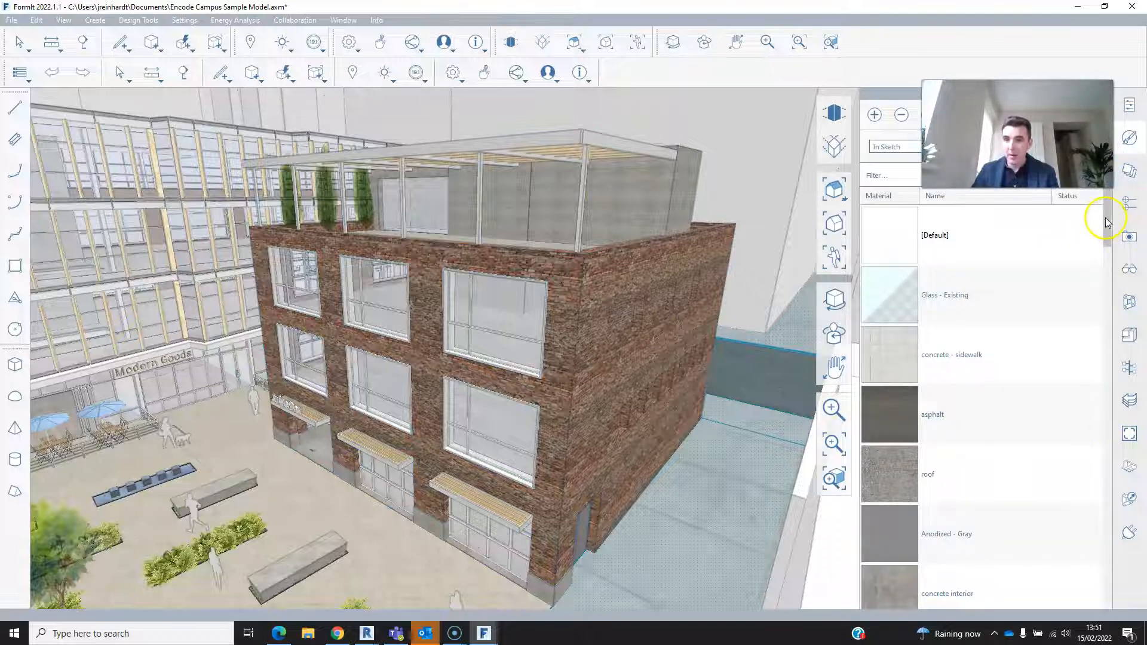
{"action": "mouse_move", "coordinate": [1106, 222]}
{"action": "left_mouse_down"}
{"action": "mouse_move", "coordinate": [1105, 345]}
{"action": "mouse_move", "coordinate": [1105, 210]}
{"action": "left_mouse_up"}
{"action": "left_click", "coordinate": [934, 299]}
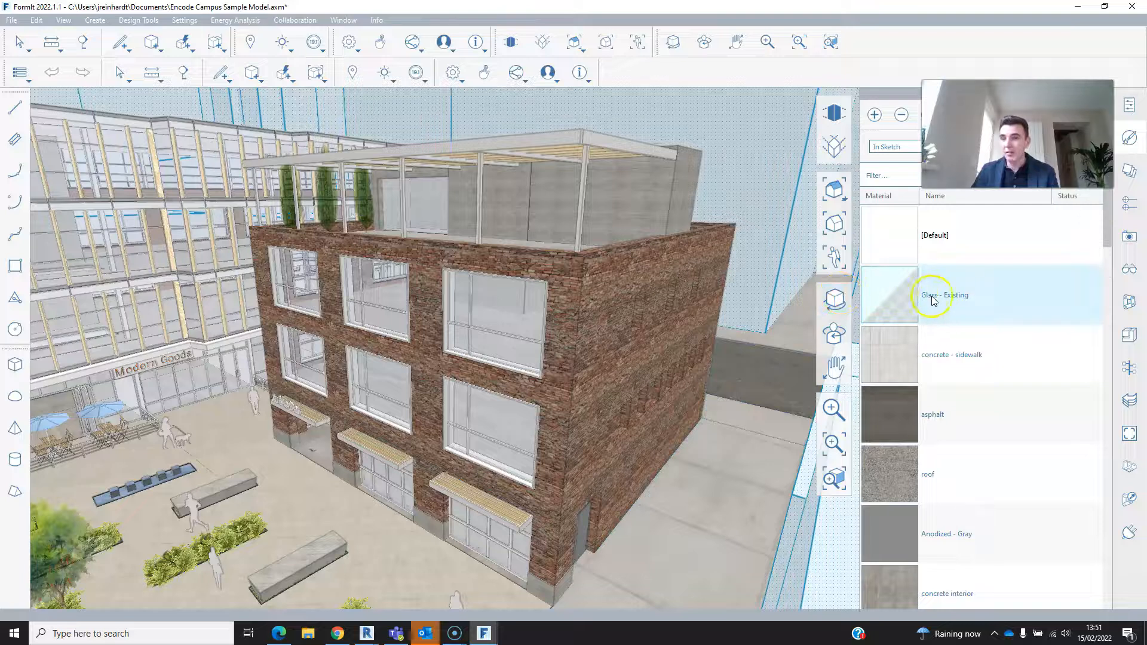
{"action": "right_click", "coordinate": [987, 300]}
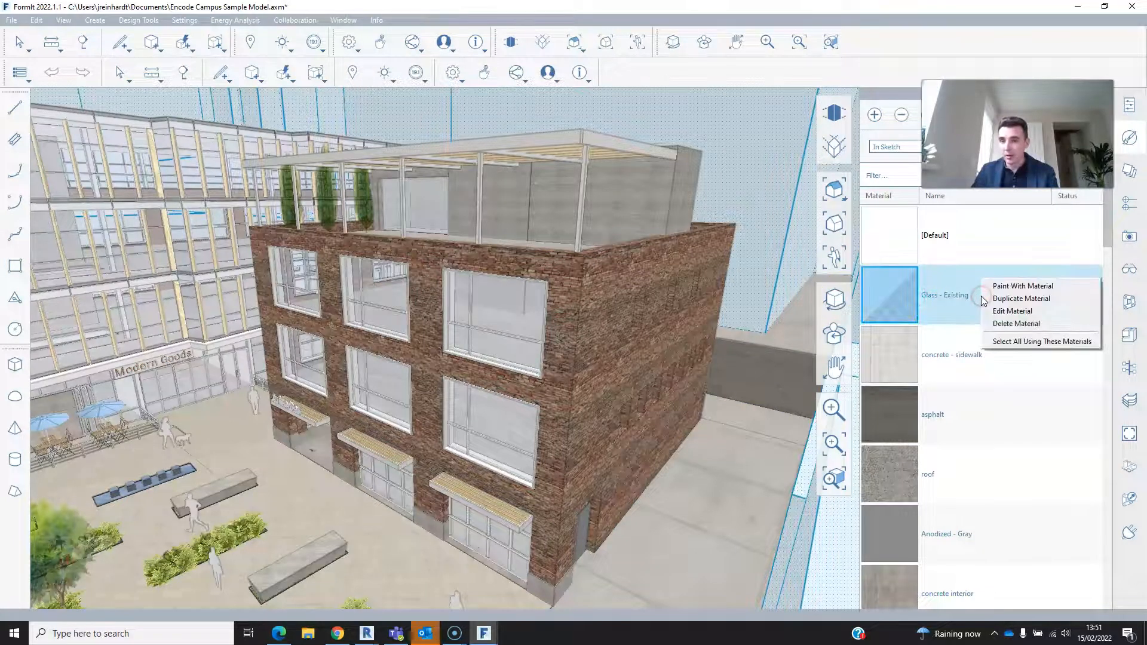
{"action": "left_click", "coordinate": [1037, 341]}
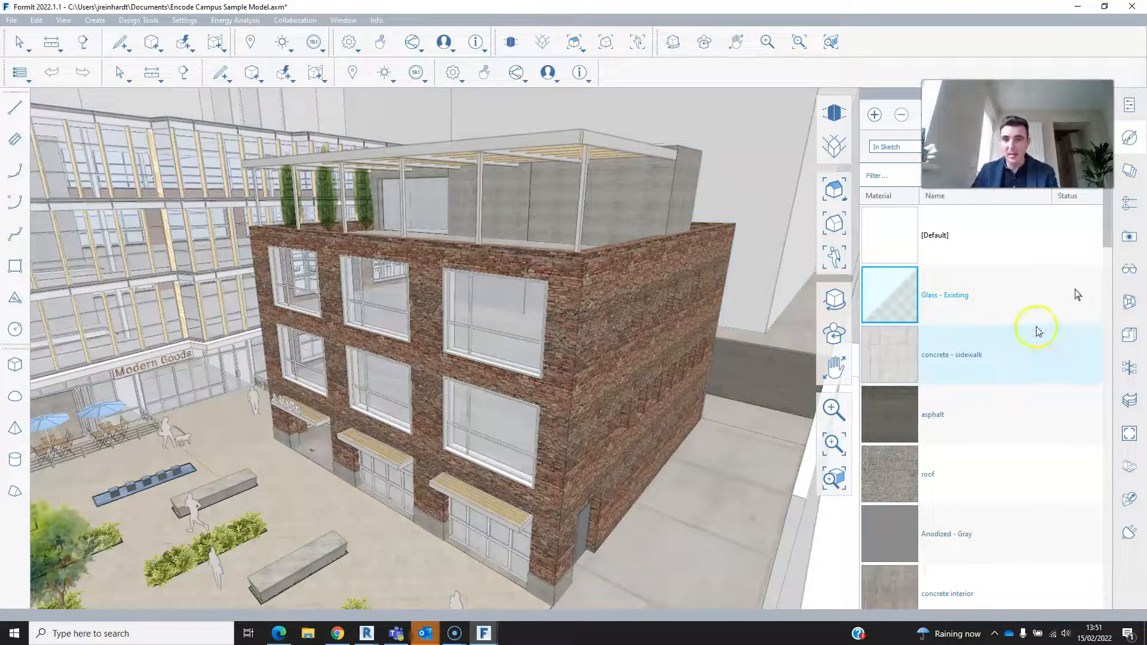
Look through the whole list of materials in the sketch, including the brick, metal, plant and colour swatches.
{"action": "scroll", "coordinate": [963, 299], "scroll_direction": "down", "scroll_amount": 5}
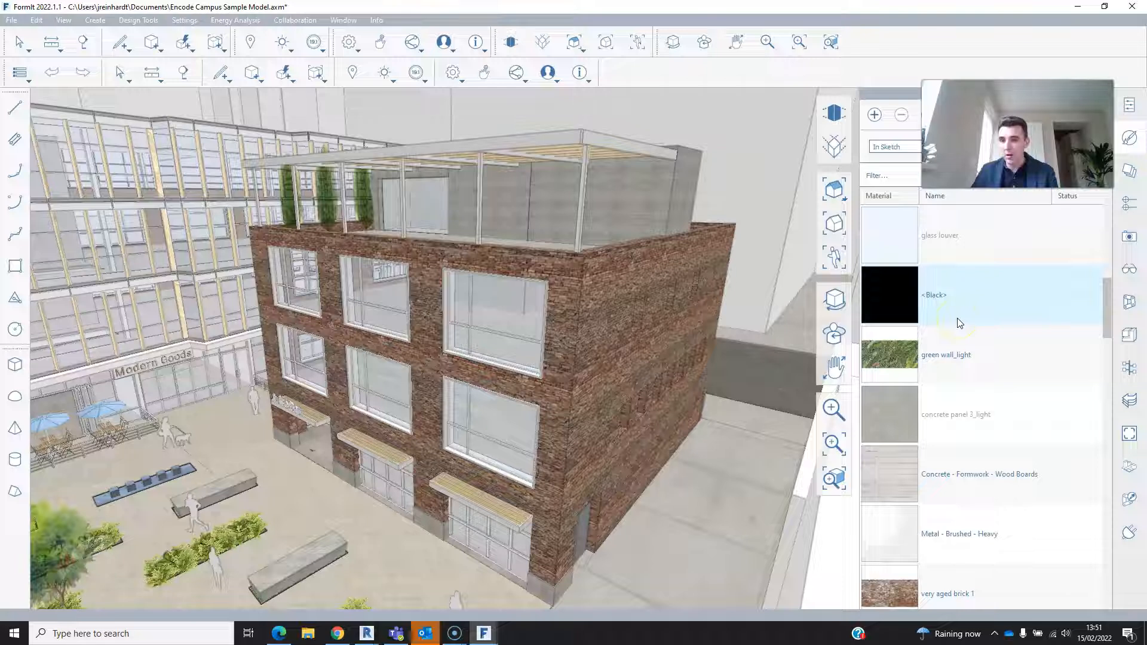
{"action": "scroll", "coordinate": [959, 323], "scroll_direction": "down", "scroll_amount": 3}
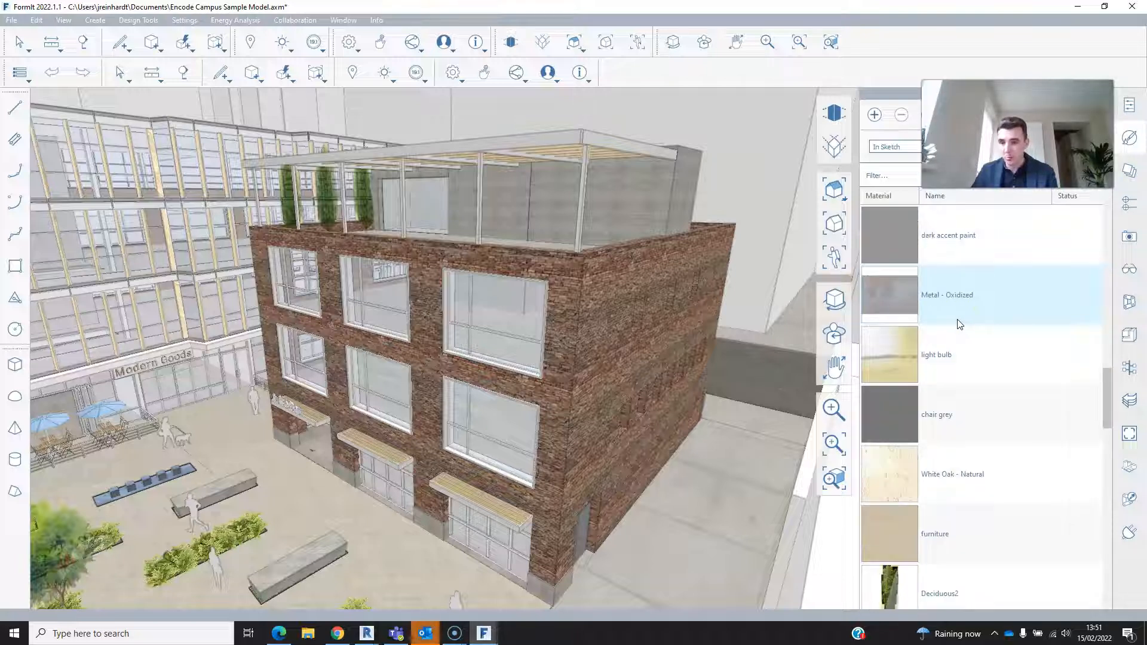
{"action": "scroll", "coordinate": [959, 323], "scroll_direction": "down", "scroll_amount": 3}
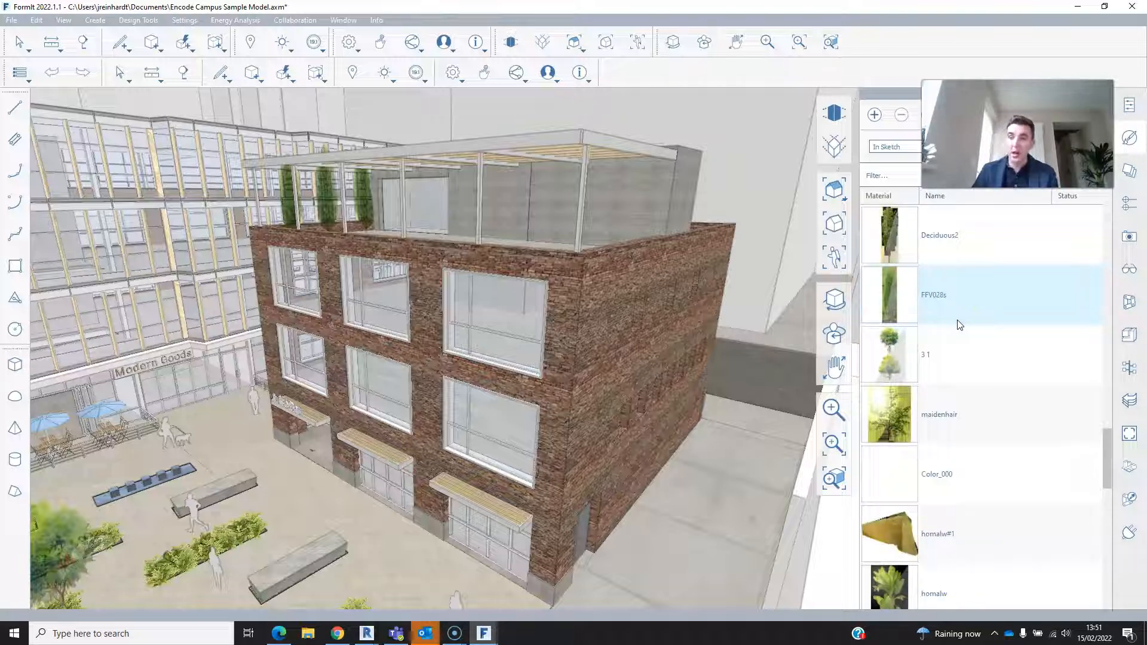
{"action": "scroll", "coordinate": [959, 325], "scroll_direction": "down", "scroll_amount": 3}
{"action": "left_click", "coordinate": [977, 419]}
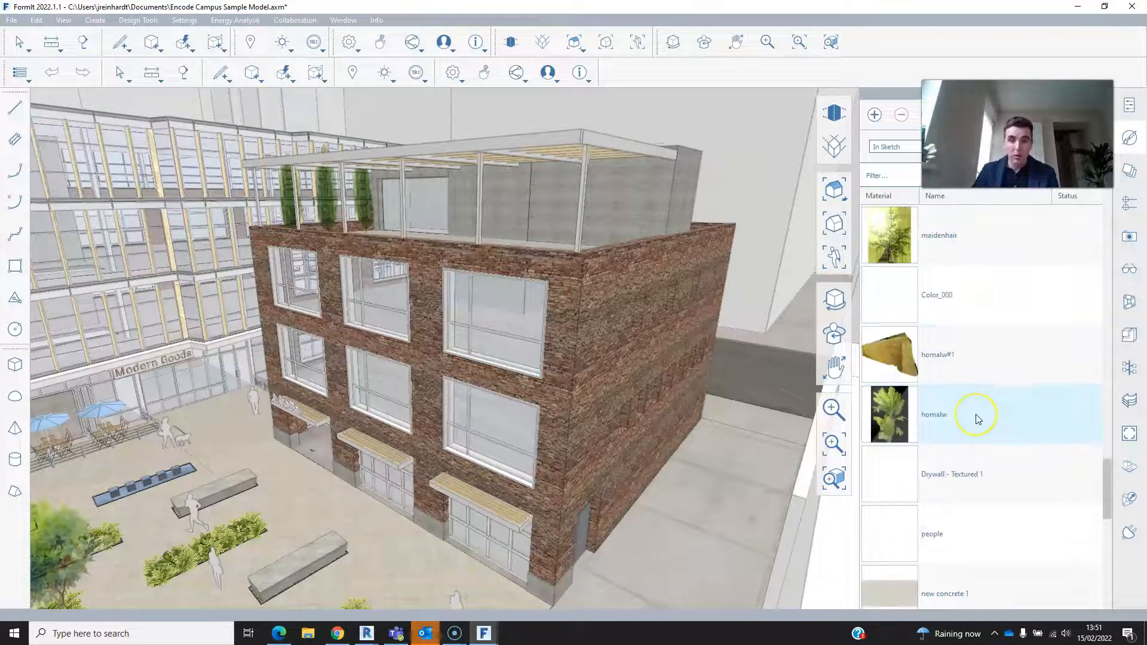
{"action": "scroll", "coordinate": [977, 419], "scroll_direction": "down", "scroll_amount": 3}
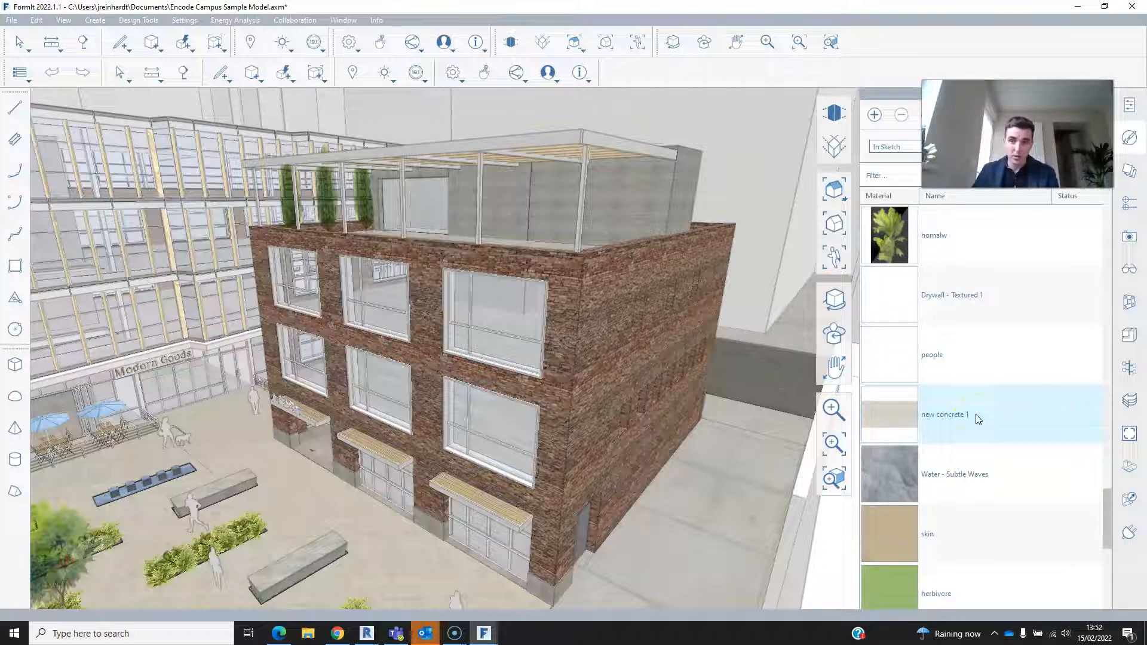
{"action": "scroll", "coordinate": [978, 420], "scroll_direction": "down", "scroll_amount": 3}
{"action": "scroll", "coordinate": [978, 419], "scroll_direction": "down", "scroll_amount": 3}
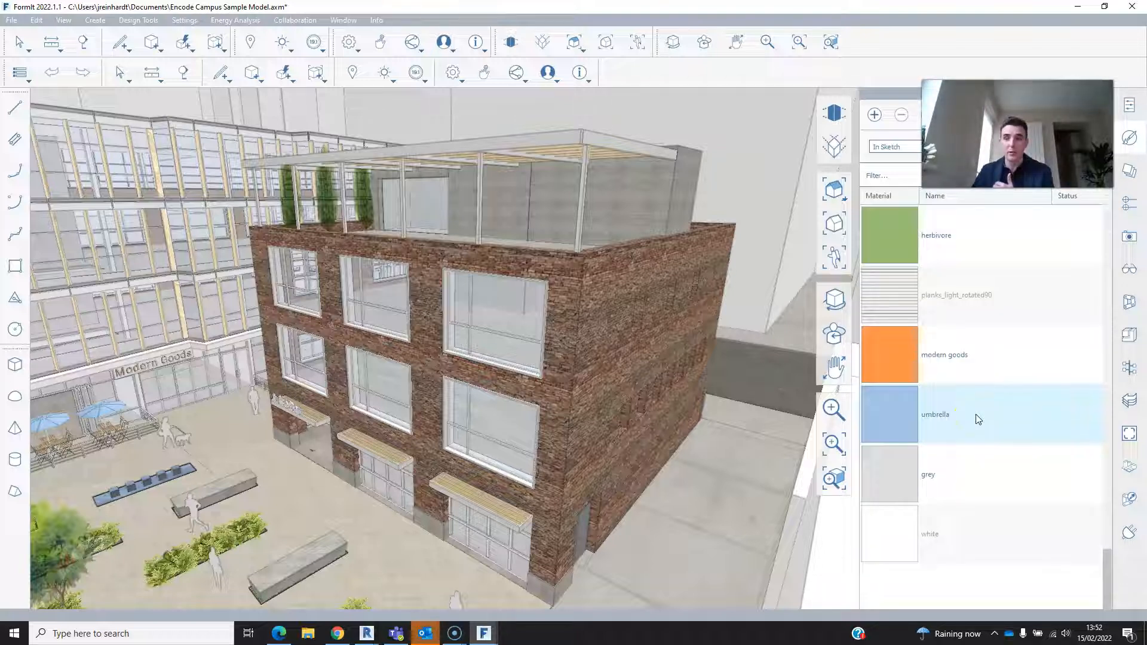
{"action": "scroll", "coordinate": [986, 445], "scroll_direction": "up", "scroll_amount": 3}
{"action": "mouse_move", "coordinate": [1110, 506]}
{"action": "left_mouse_down"}
{"action": "mouse_move", "coordinate": [1103, 330]}
{"action": "mouse_move", "coordinate": [1129, 266]}
{"action": "left_mouse_up"}
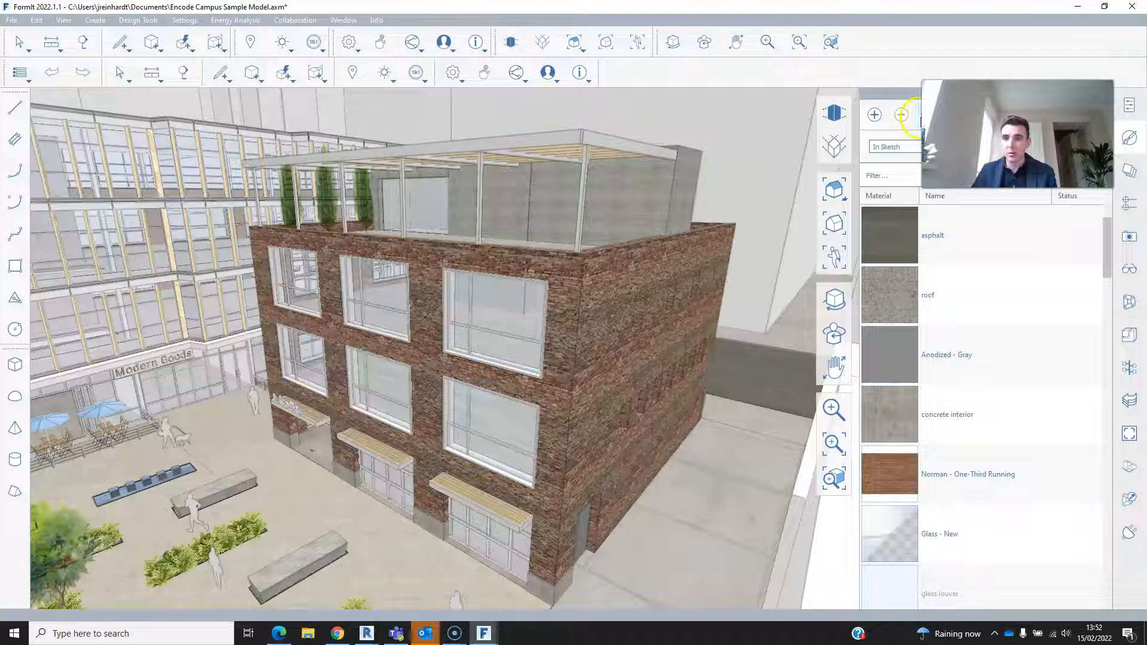
Sample the material of the large upper window on the plaza side of the brick building.
{"action": "left_click", "coordinate": [926, 121]}
{"action": "left_click", "coordinate": [919, 115]}
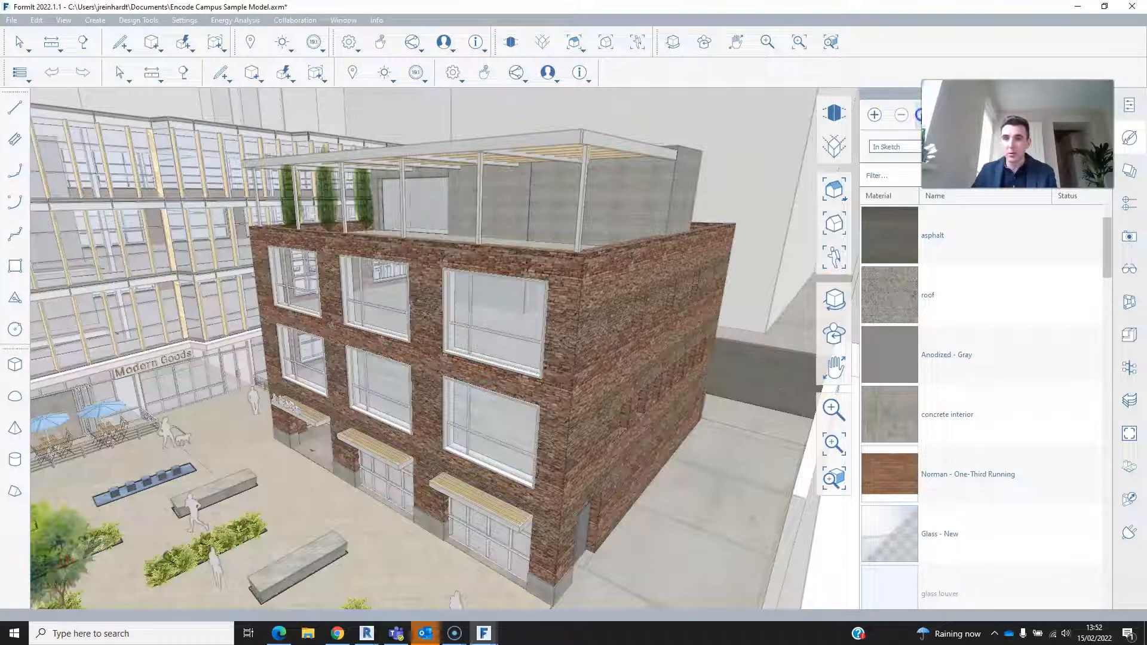
{"action": "left_click", "coordinate": [503, 308]}
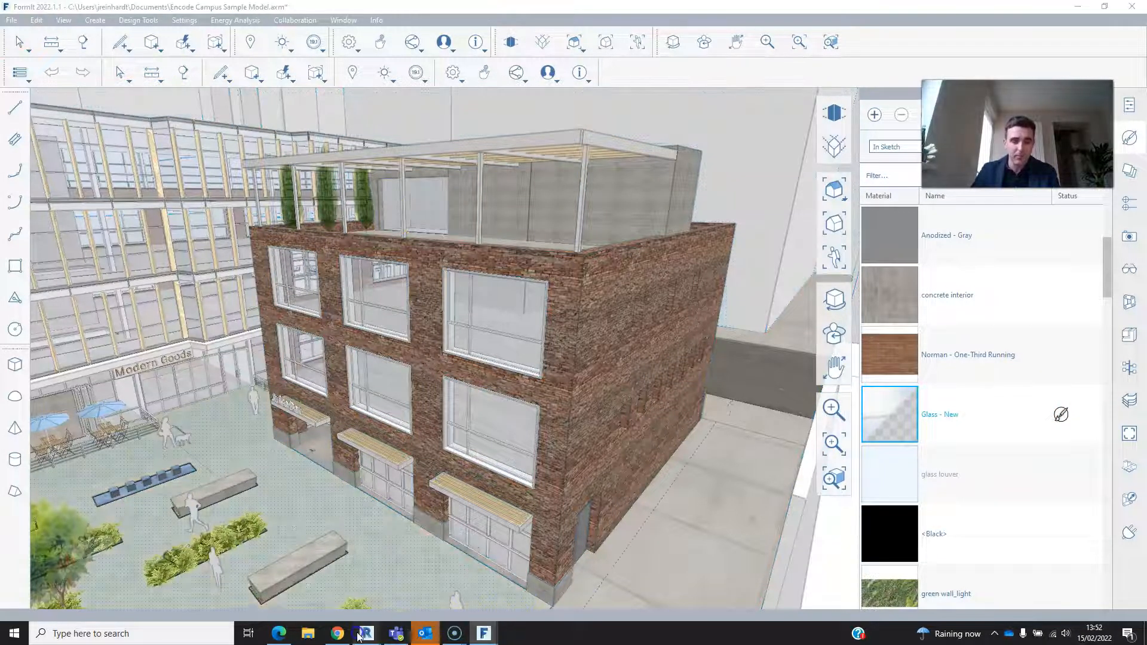
Switch to Project1 in Revit and open its default 3D view.
{"action": "mouse_move", "coordinate": [362, 638]}
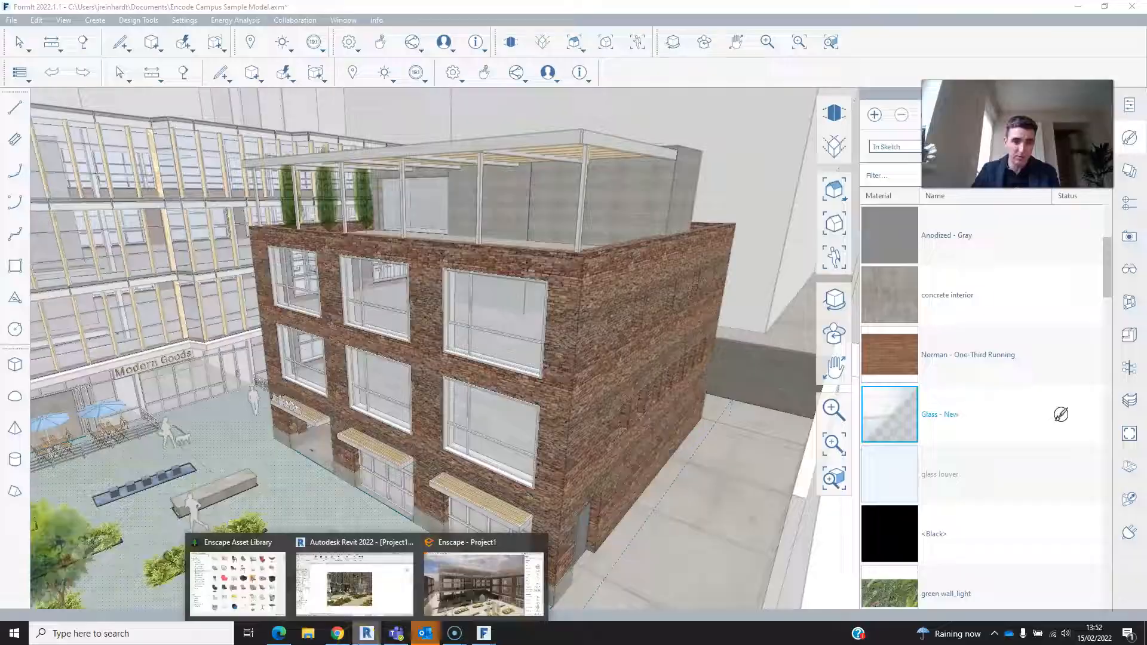
{"action": "left_click", "coordinate": [340, 576]}
{"action": "left_click", "coordinate": [220, 7]}
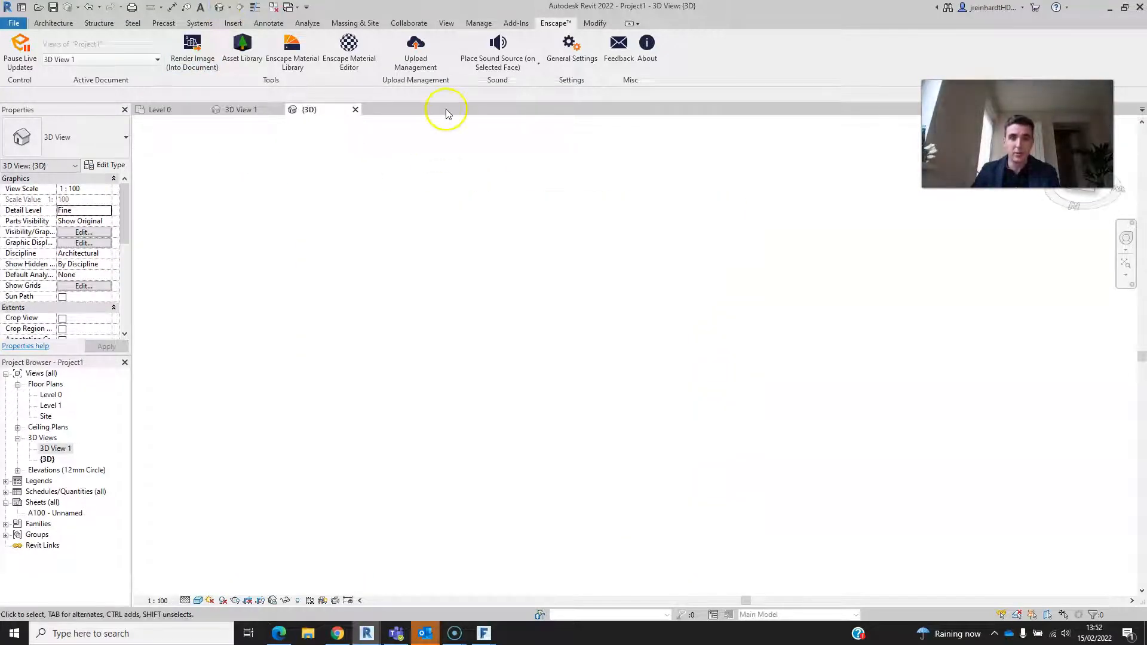
{"action": "left_click", "coordinate": [231, 23]}
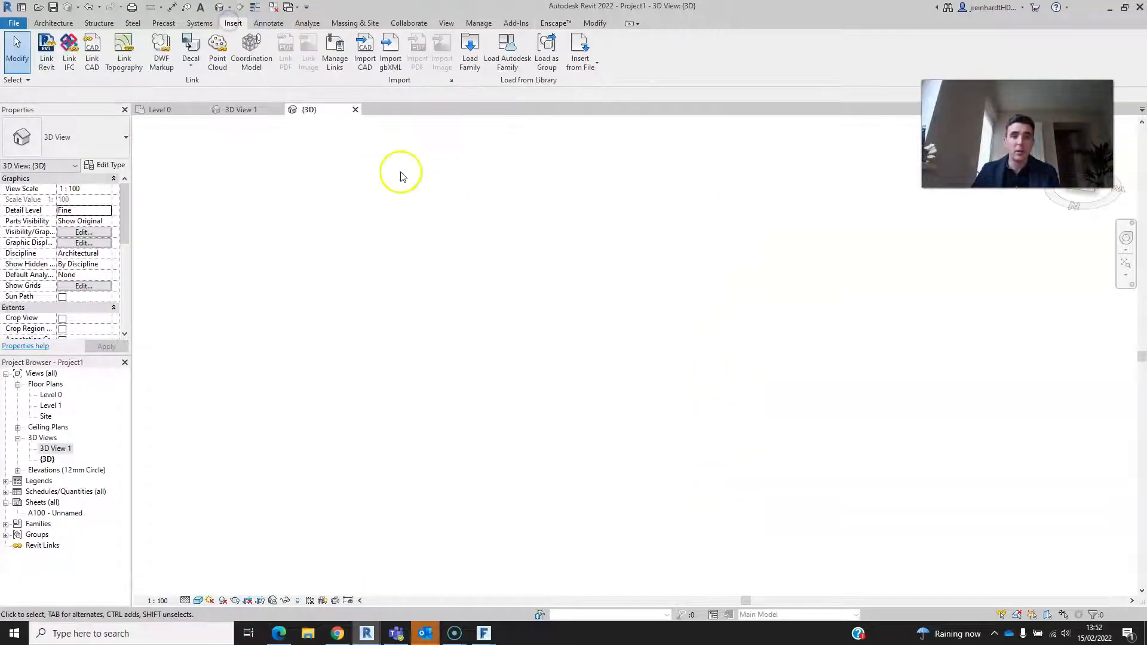
{"action": "left_click", "coordinate": [363, 53]}
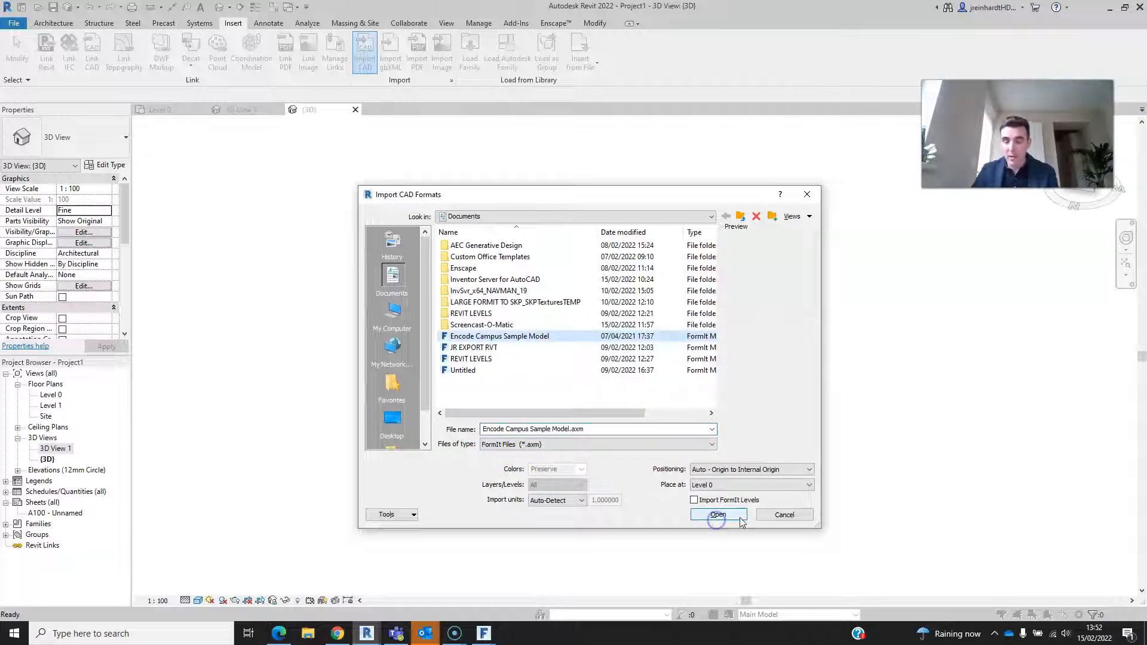
{"action": "left_click", "coordinate": [798, 517]}
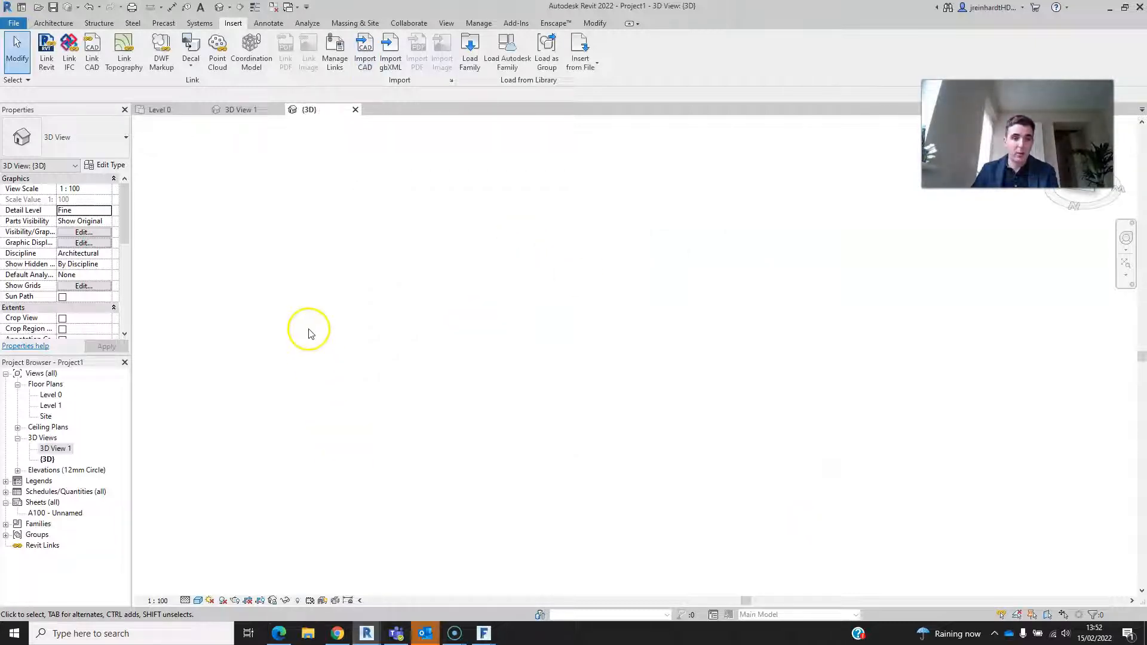
Reveal the hidden elements and unhide the imported site ground, surrounding buildings and Encode building, closing the reveal mode.
{"action": "left_click", "coordinate": [298, 600]}
{"action": "left_click", "coordinate": [626, 414]}
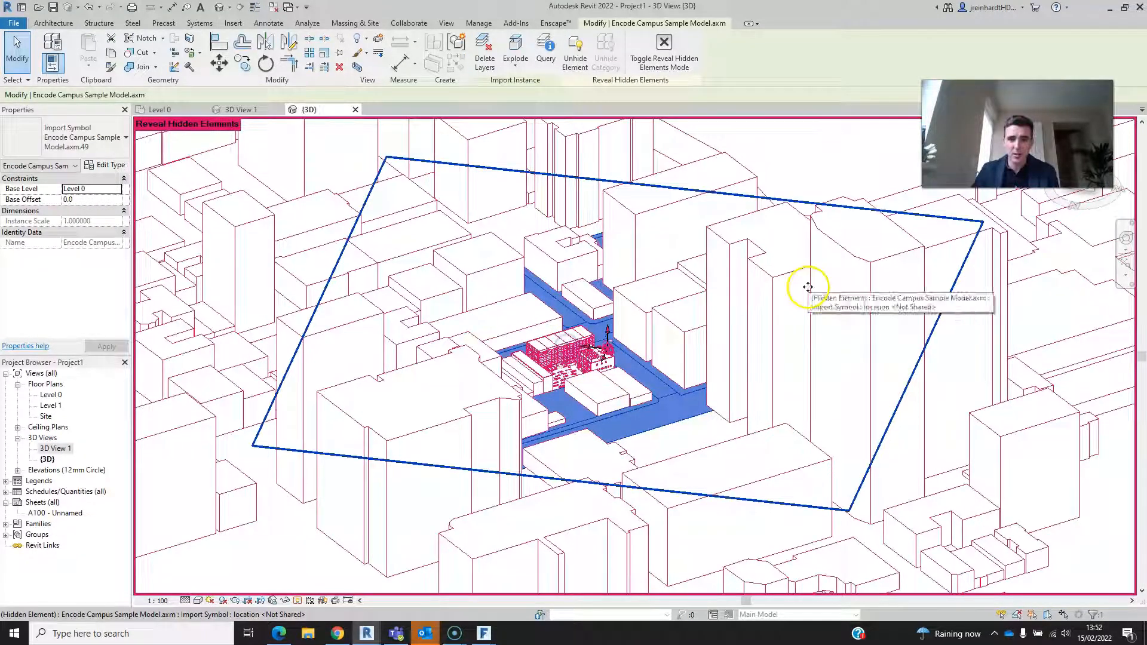
{"action": "left_click", "coordinate": [573, 60]}
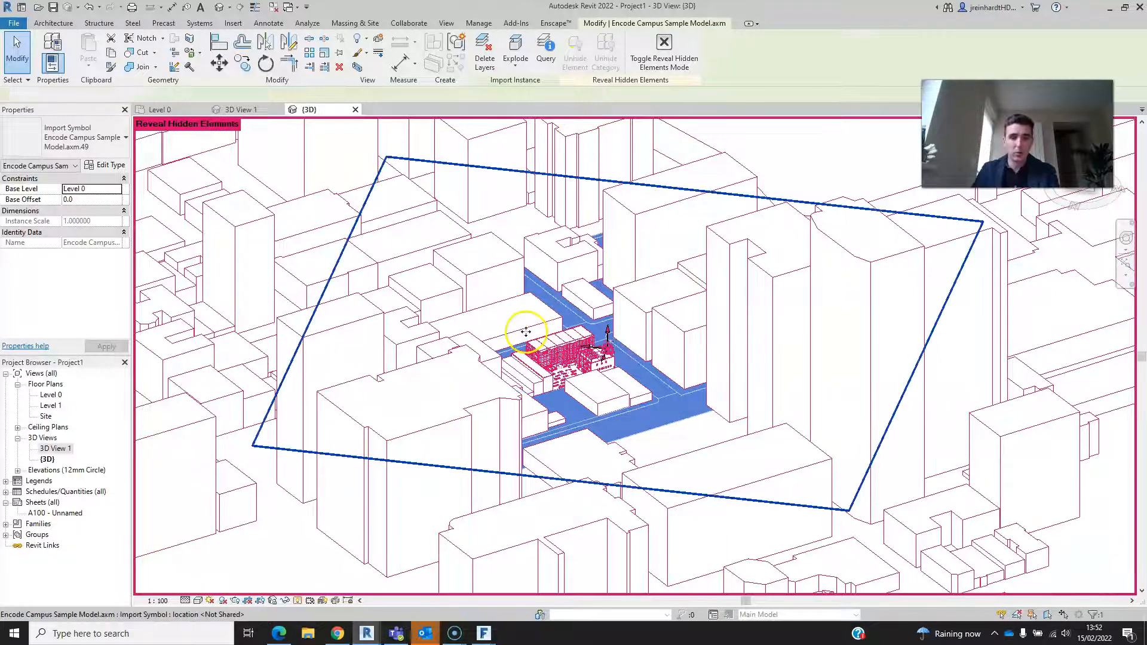
{"action": "left_click", "coordinate": [514, 333]}
{"action": "left_click", "coordinate": [577, 63]}
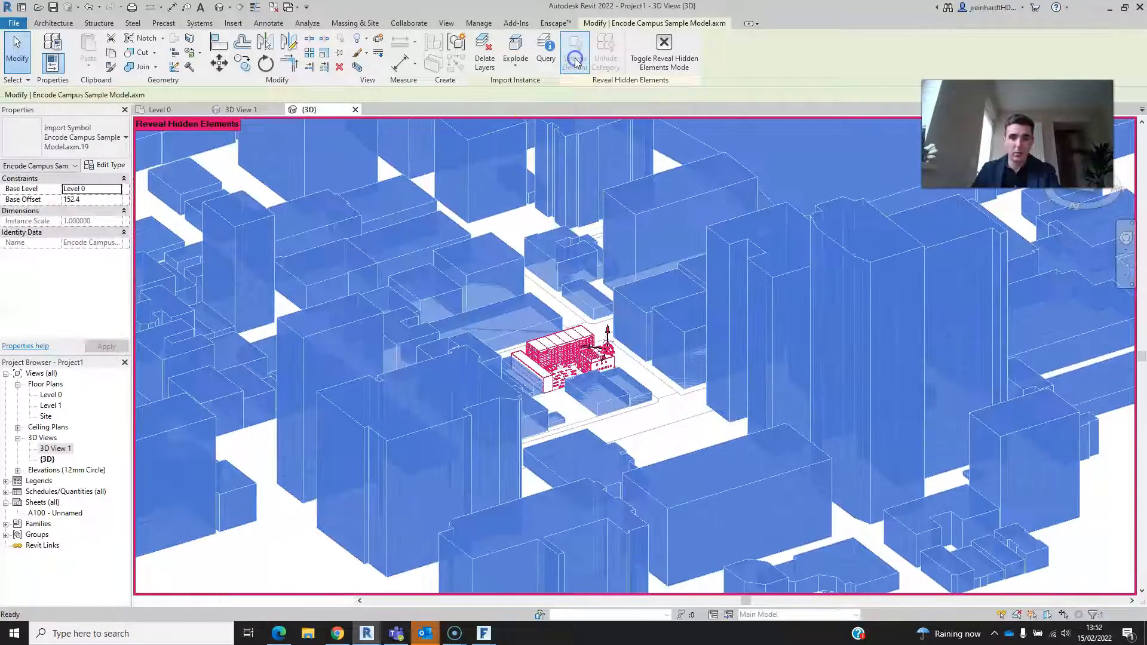
{"action": "left_click", "coordinate": [570, 358]}
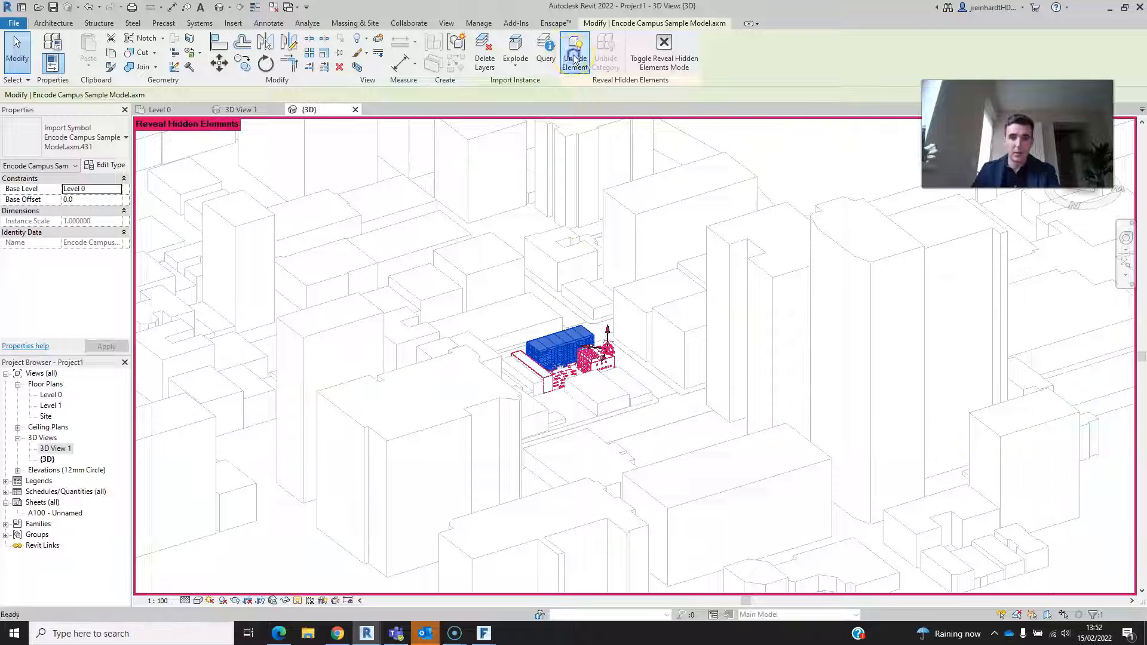
{"action": "left_click", "coordinate": [299, 601]}
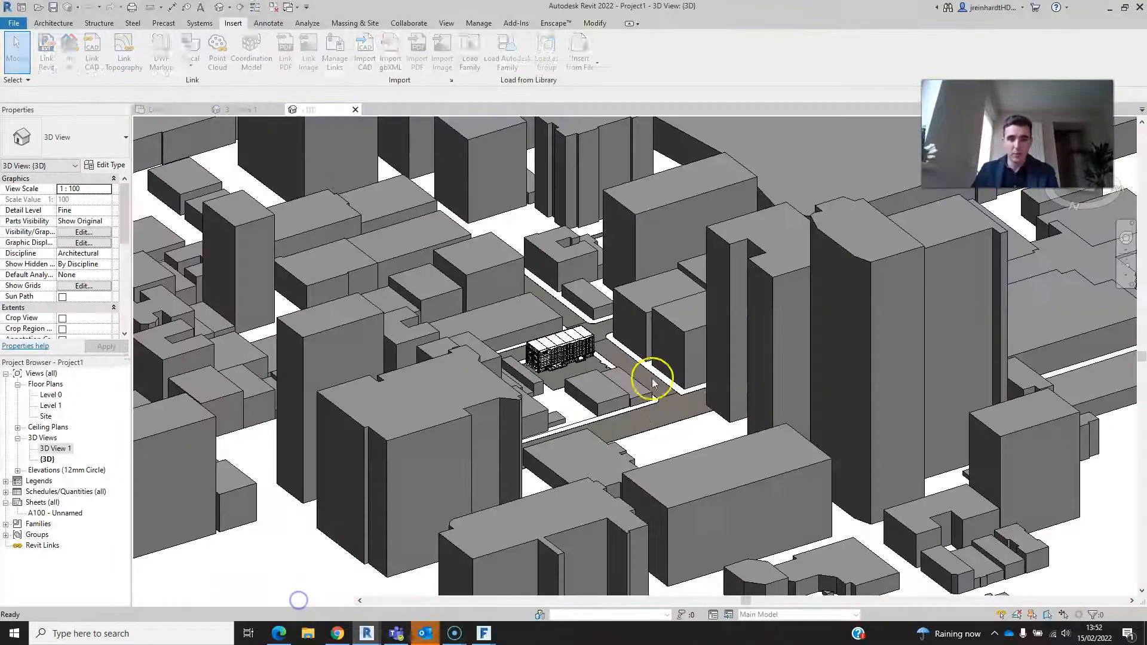
Inspect the Encode building's corner facade up close, select its import symbol and show the available Explode options.
{"action": "scroll", "coordinate": [592, 362], "scroll_direction": "up", "scroll_amount": 4}
{"action": "scroll", "coordinate": [401, 319], "scroll_direction": "up", "scroll_amount": 3}
{"action": "scroll", "coordinate": [466, 418], "scroll_direction": "up", "scroll_amount": 3}
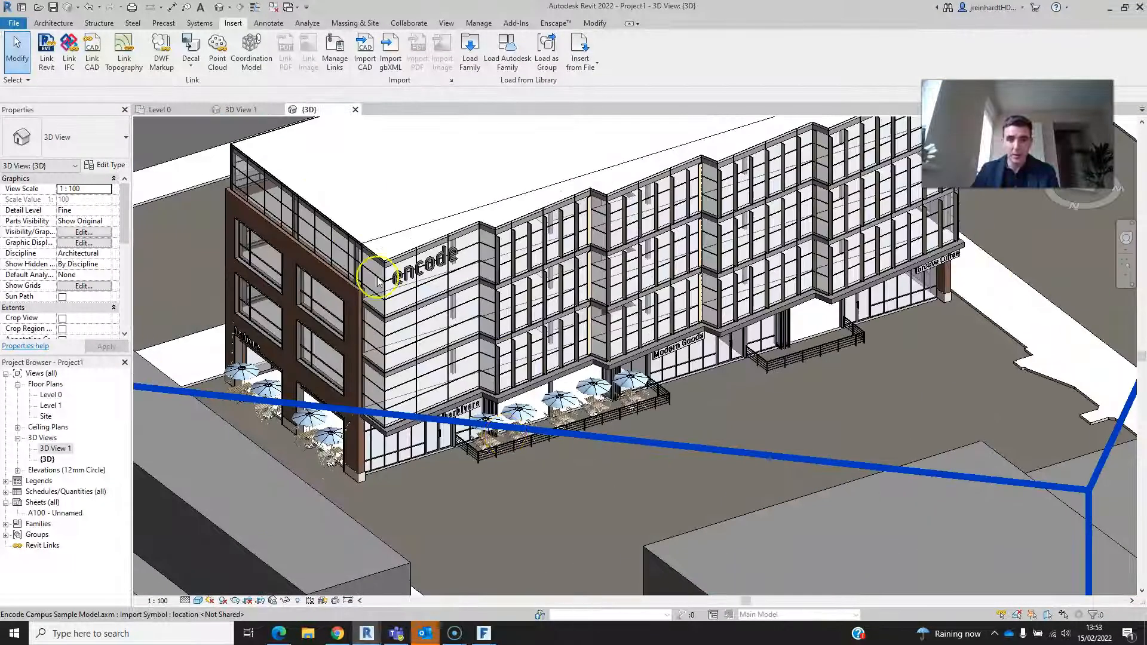
{"action": "scroll", "coordinate": [292, 303], "scroll_direction": "up", "scroll_amount": 5}
{"action": "scroll", "coordinate": [523, 323], "scroll_direction": "down", "scroll_amount": 1}
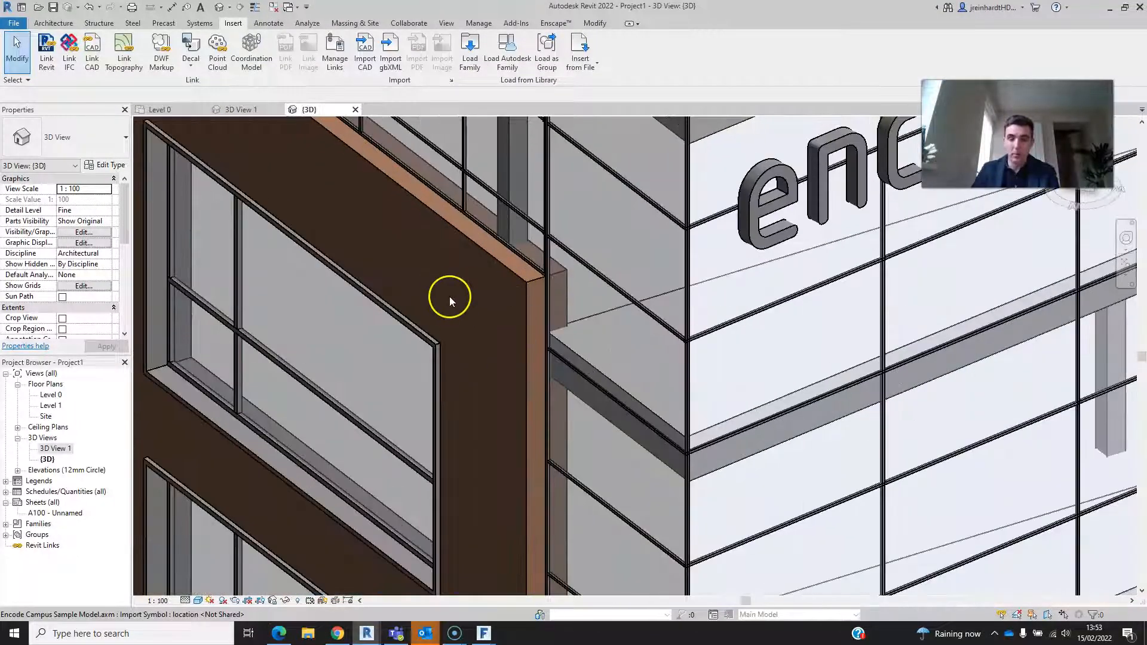
{"action": "scroll", "coordinate": [449, 296], "scroll_direction": "down", "scroll_amount": 5}
{"action": "left_click", "coordinate": [488, 317]}
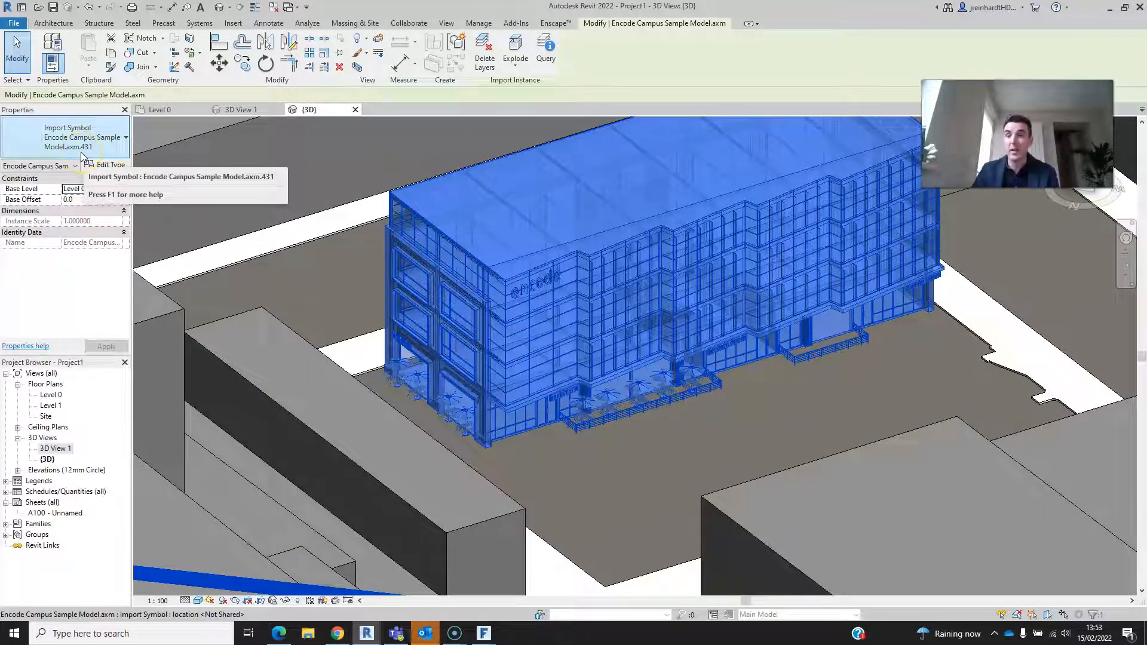
{"action": "left_click", "coordinate": [513, 68]}
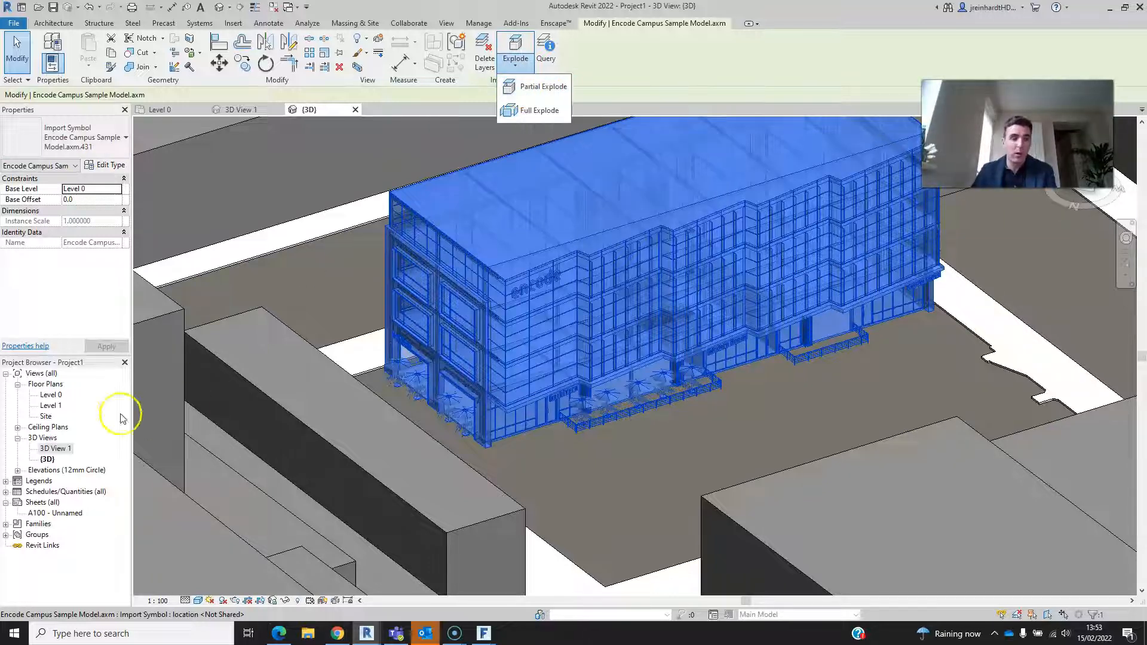
Open the 3D View 1 perspective, select the glazed building import and look at the options for creating 3D views.
{"action": "left_click", "coordinate": [56, 449]}
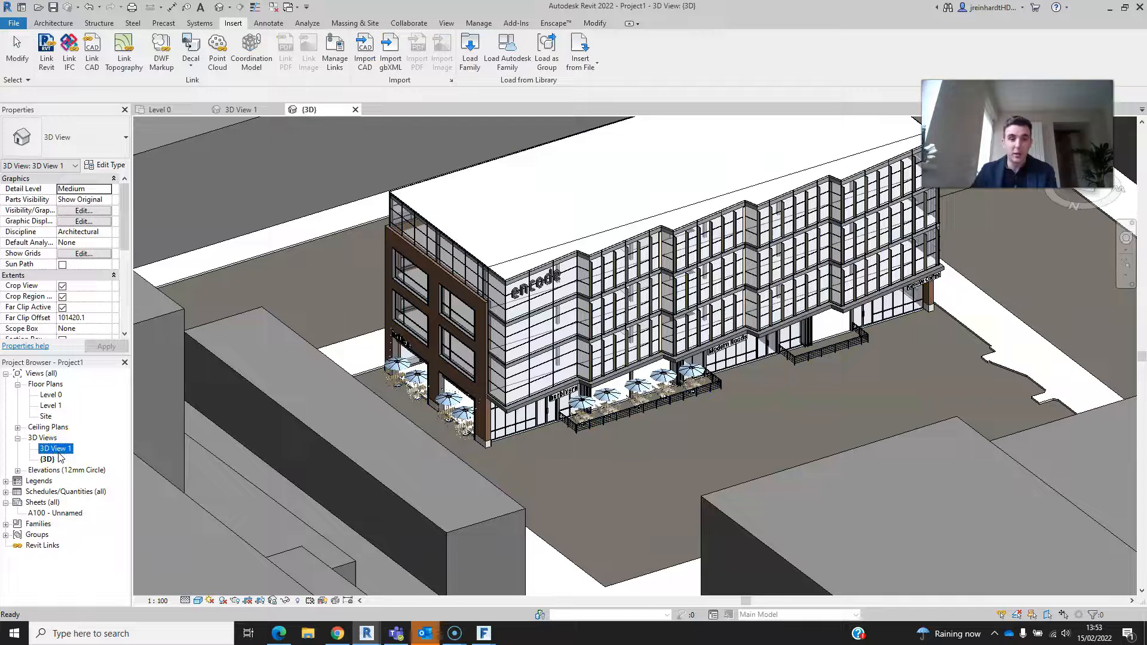
{"action": "double_click", "coordinate": [67, 453]}
{"action": "left_click", "coordinate": [671, 366]}
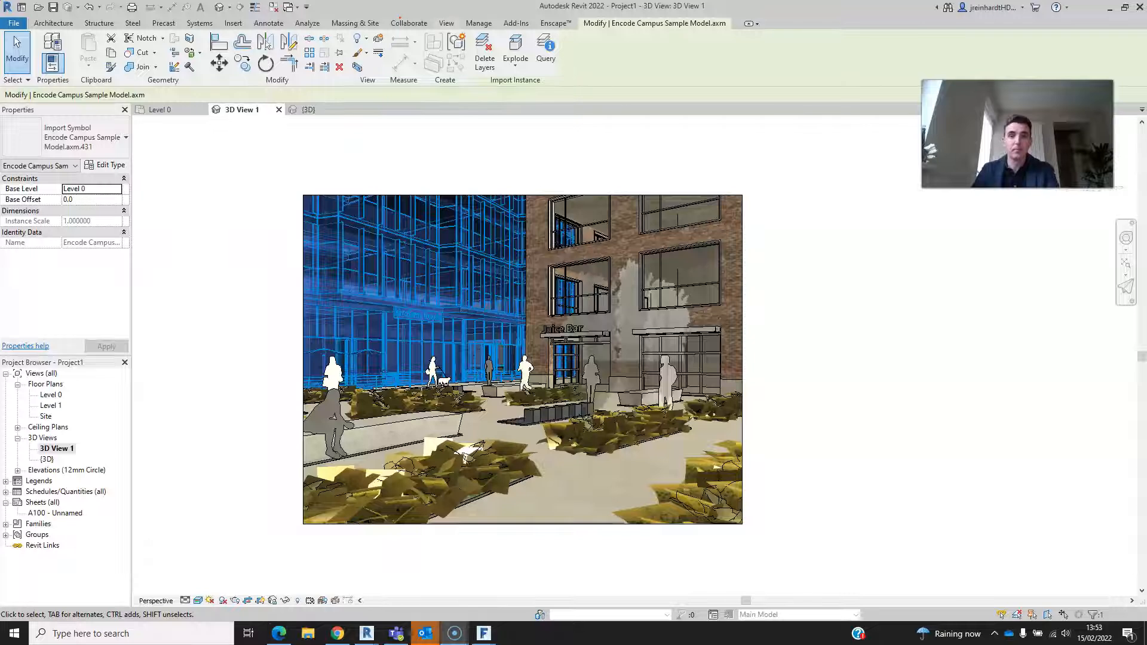
{"action": "left_click", "coordinate": [446, 23]}
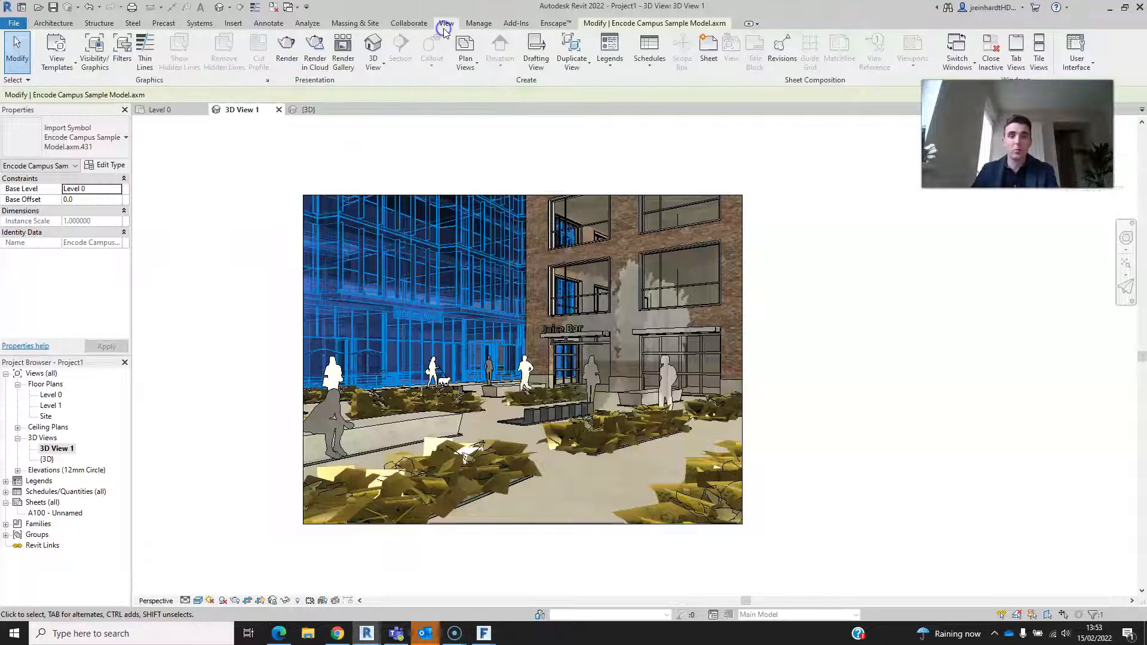
{"action": "left_click", "coordinate": [373, 54]}
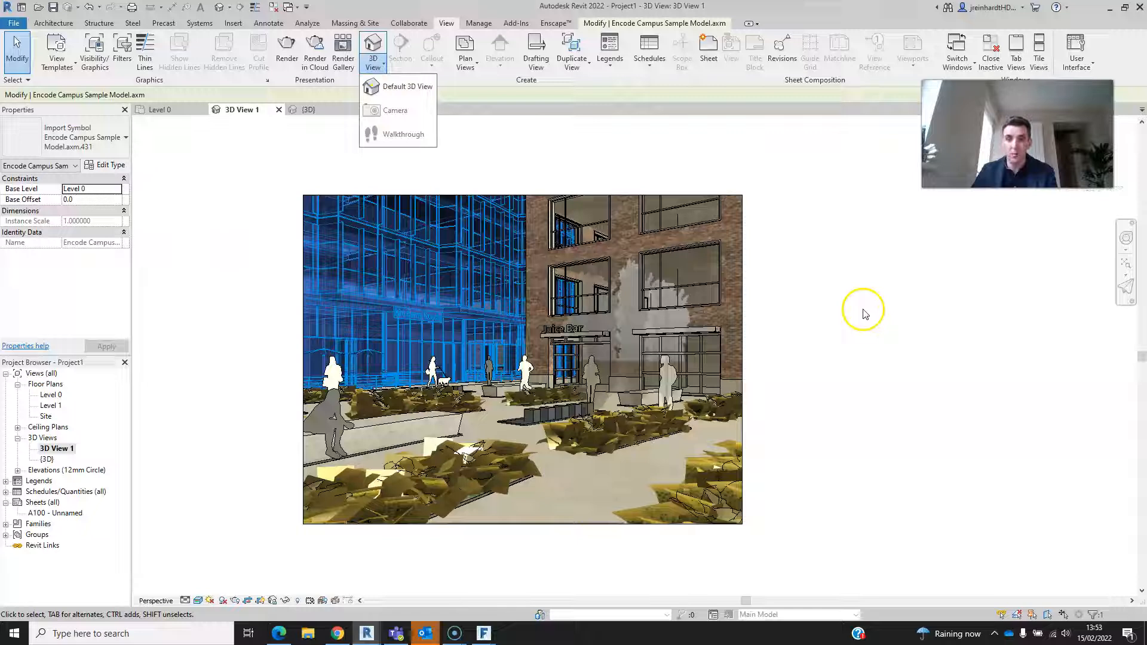
{"action": "left_click", "coordinate": [832, 294]}
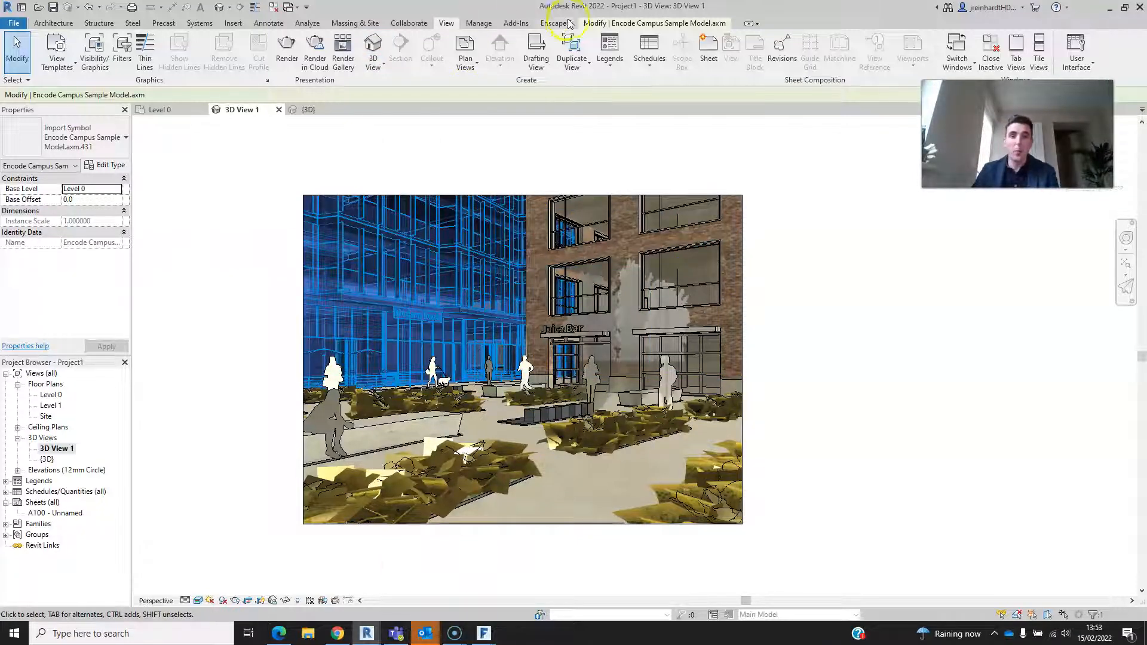
Switch to the Enscape render of Project1 and move up close to the brick building's windows and wall texture.
{"action": "left_click", "coordinate": [545, 26]}
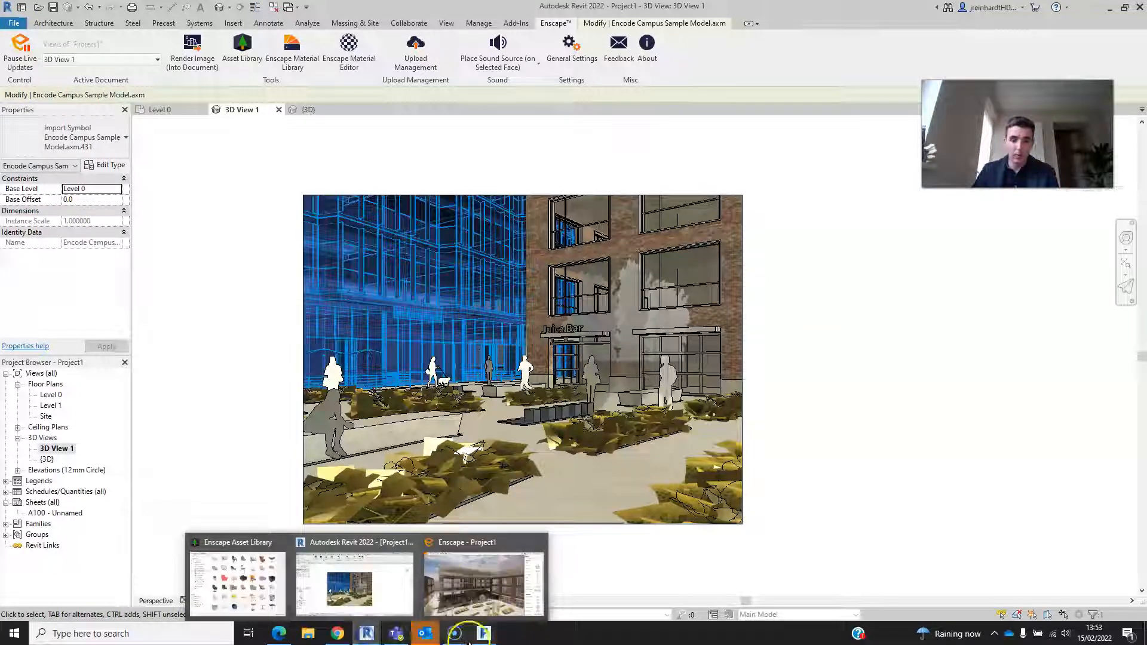
{"action": "left_click", "coordinate": [483, 582]}
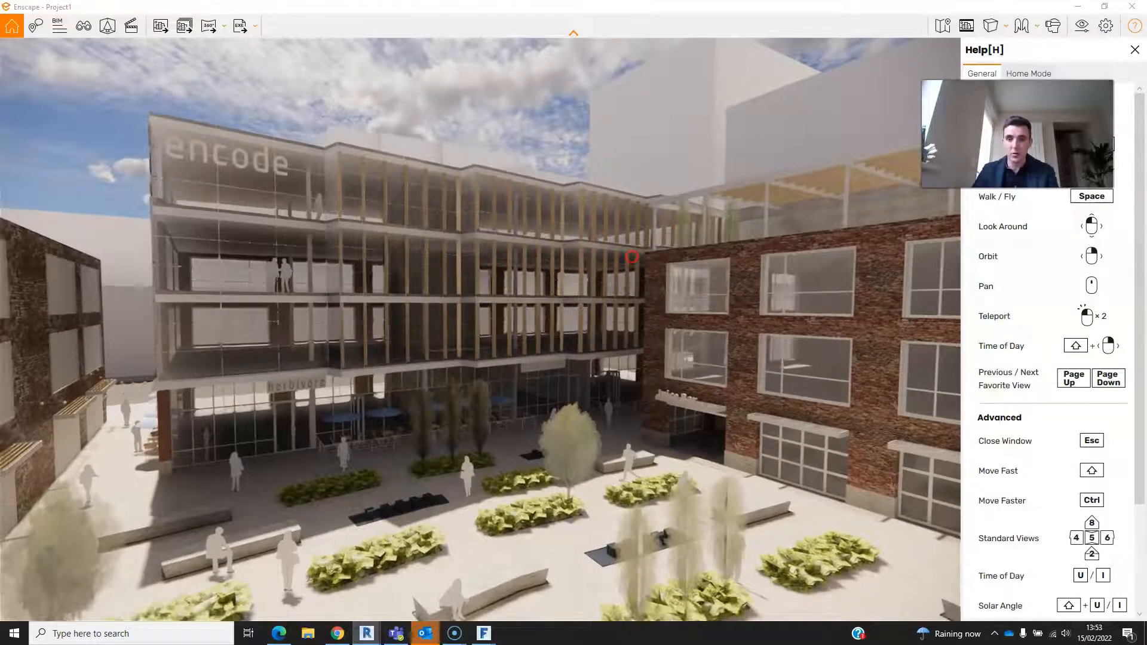
{"action": "middle_click_drag", "start_coordinate": [632, 257], "coordinate": [633, 257]}
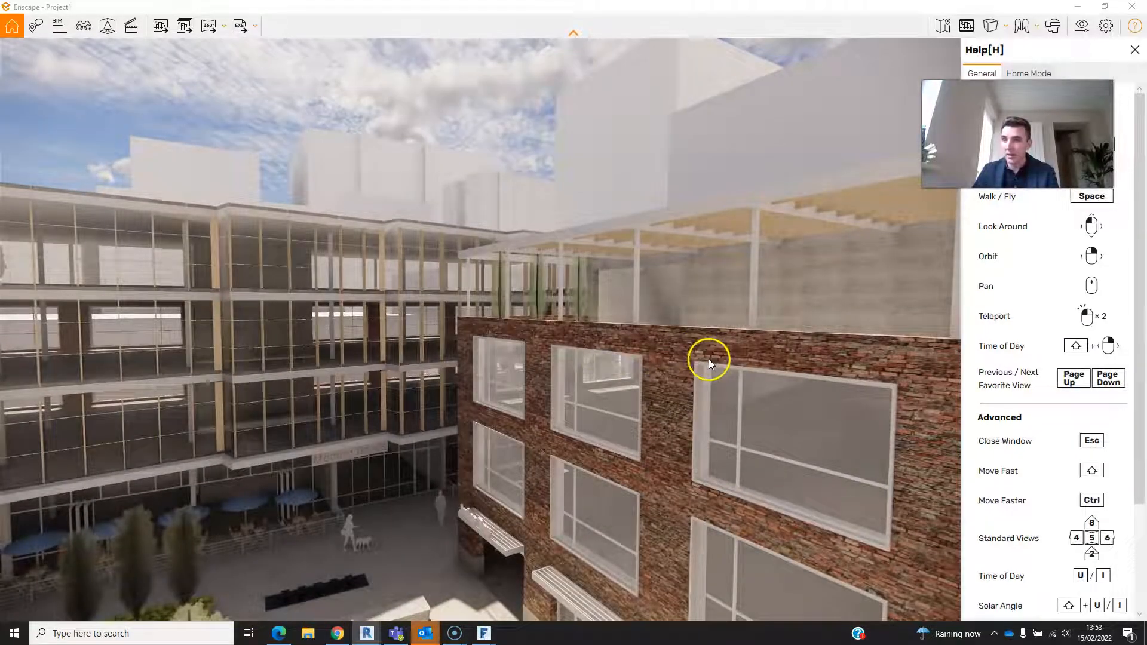
{"action": "left_click_drag", "start_coordinate": [702, 343], "coordinate": [668, 330]}
{"action": "key", "text": "w"}
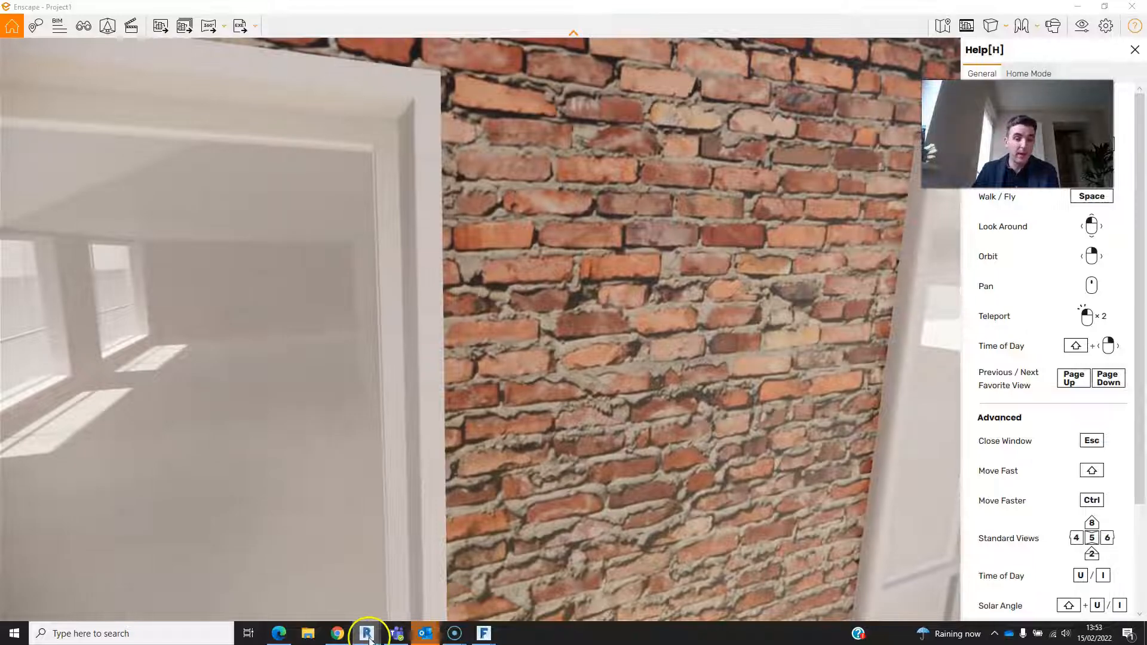
Return to Revit, search the project materials for "glass" and select Glass - New.
{"action": "mouse_move", "coordinate": [366, 632]}
{"action": "left_click", "coordinate": [366, 605]}
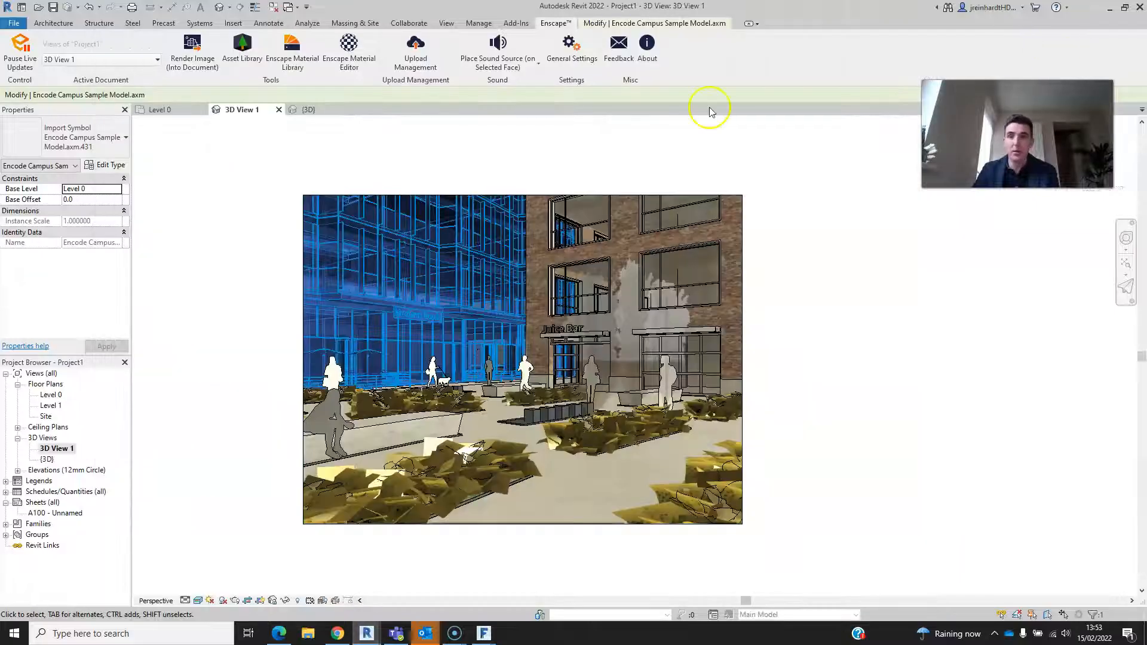
{"action": "left_click", "coordinate": [478, 23]}
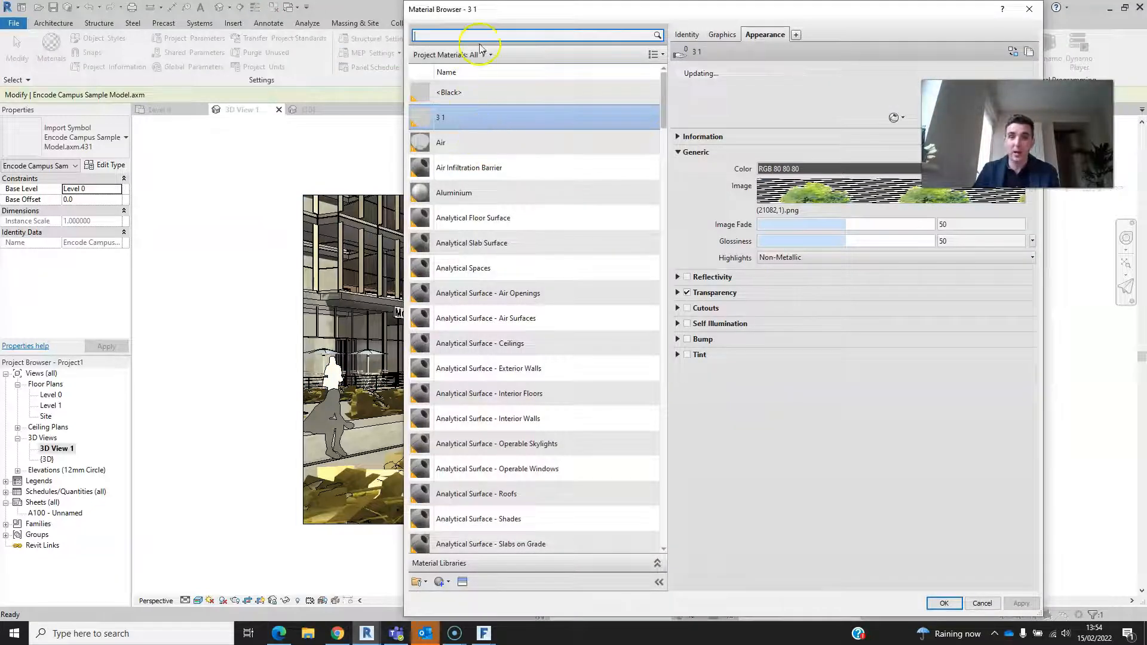
{"action": "type", "text": "glass"}
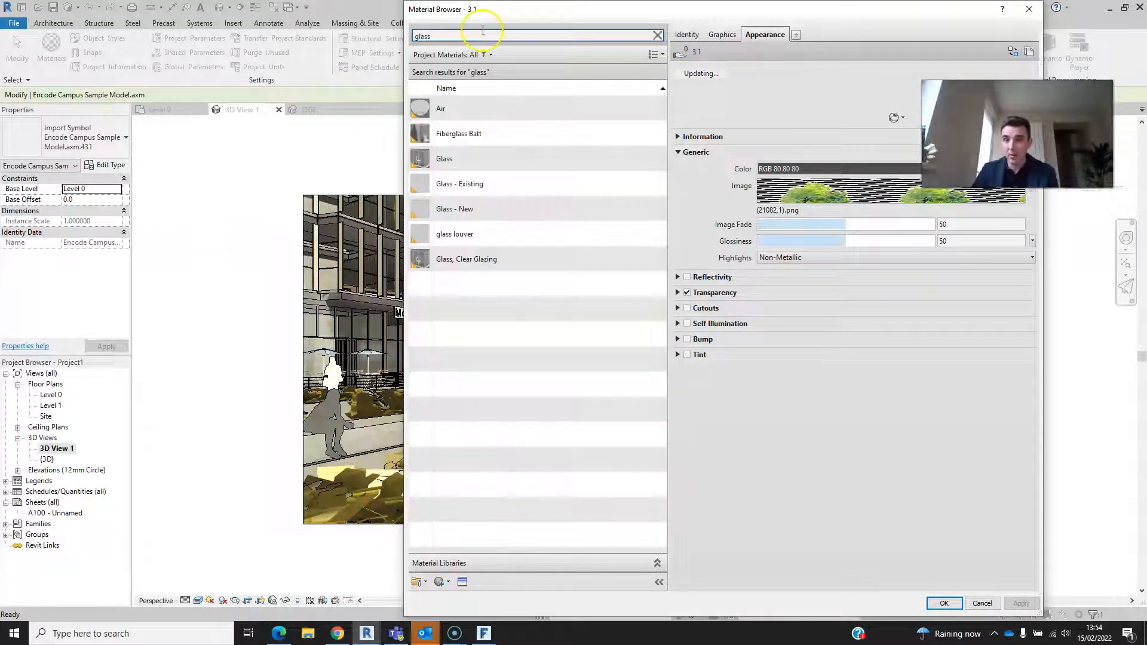
{"action": "left_click", "coordinate": [503, 210]}
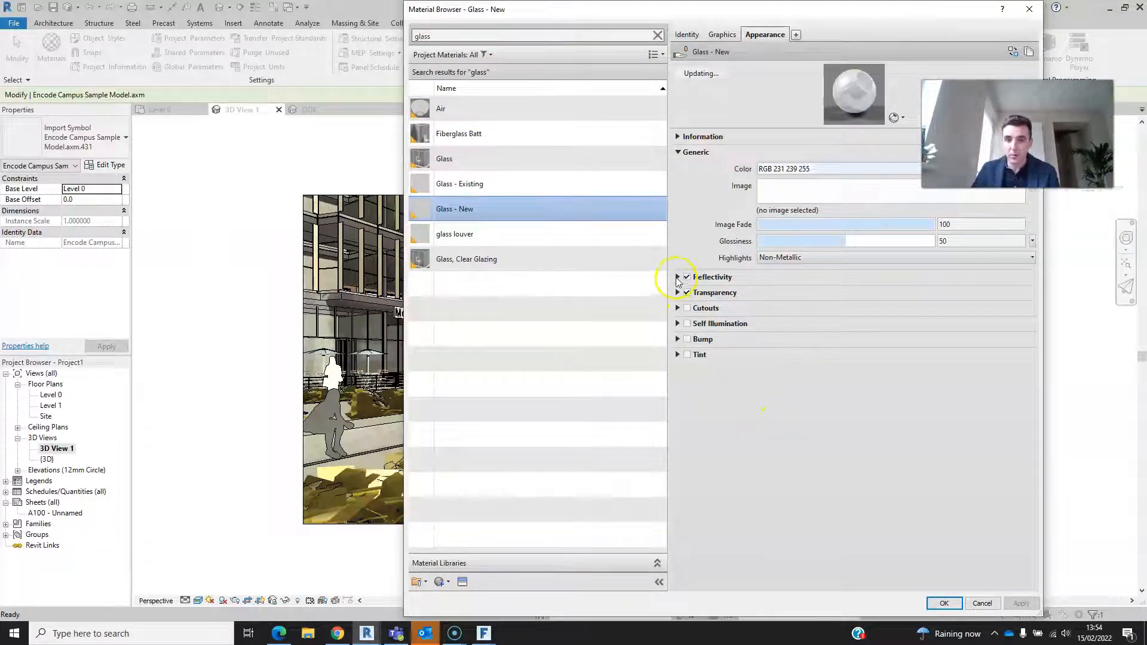
Set Glass - New to direct reflectivity 60 and transparency amount 47, with Glass as its refraction type.
{"action": "left_click", "coordinate": [678, 277]}
{"action": "left_click_drag", "start_coordinate": [772, 293], "coordinate": [860, 305]}
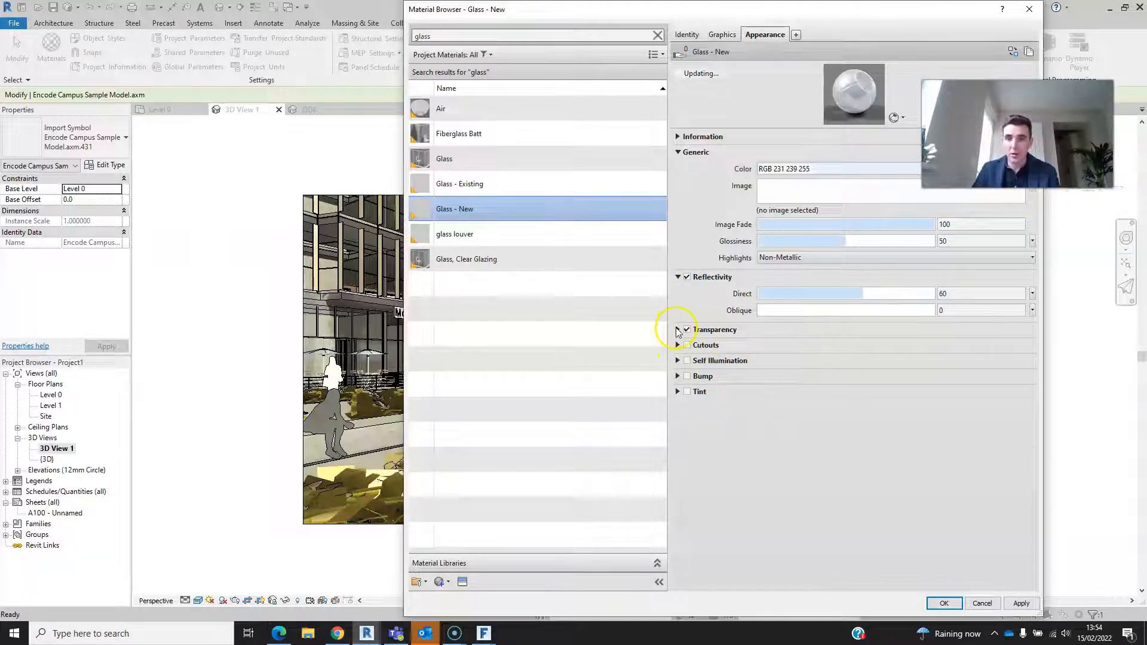
{"action": "left_click", "coordinate": [677, 330]}
{"action": "left_click_drag", "start_coordinate": [834, 346], "coordinate": [858, 347]}
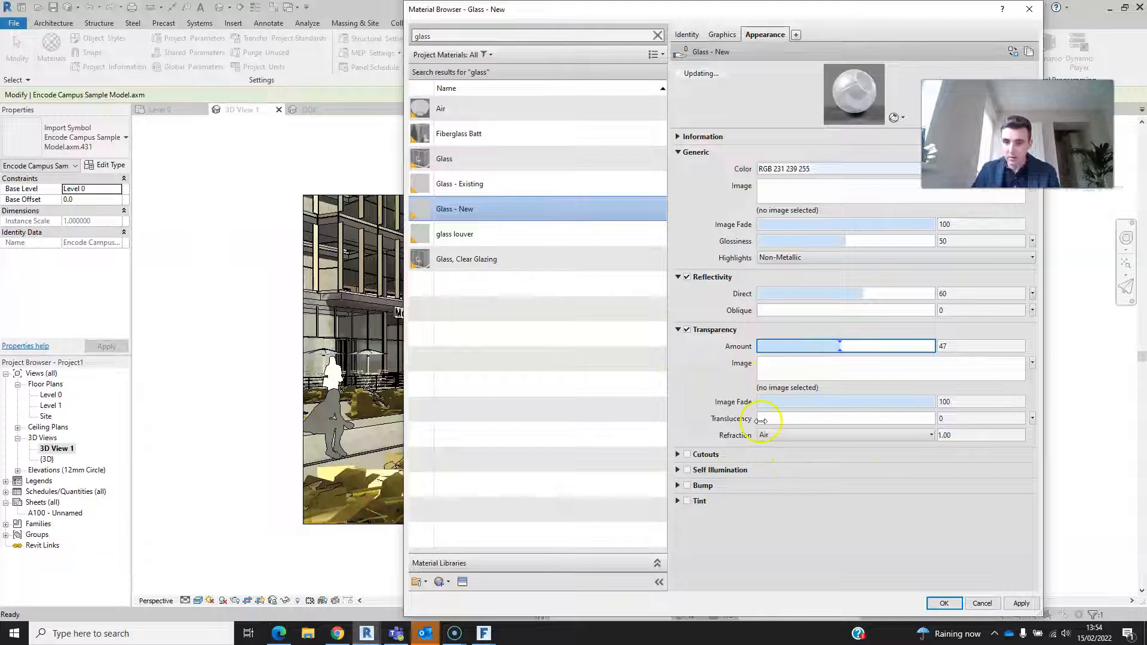
{"action": "left_click", "coordinate": [905, 435]}
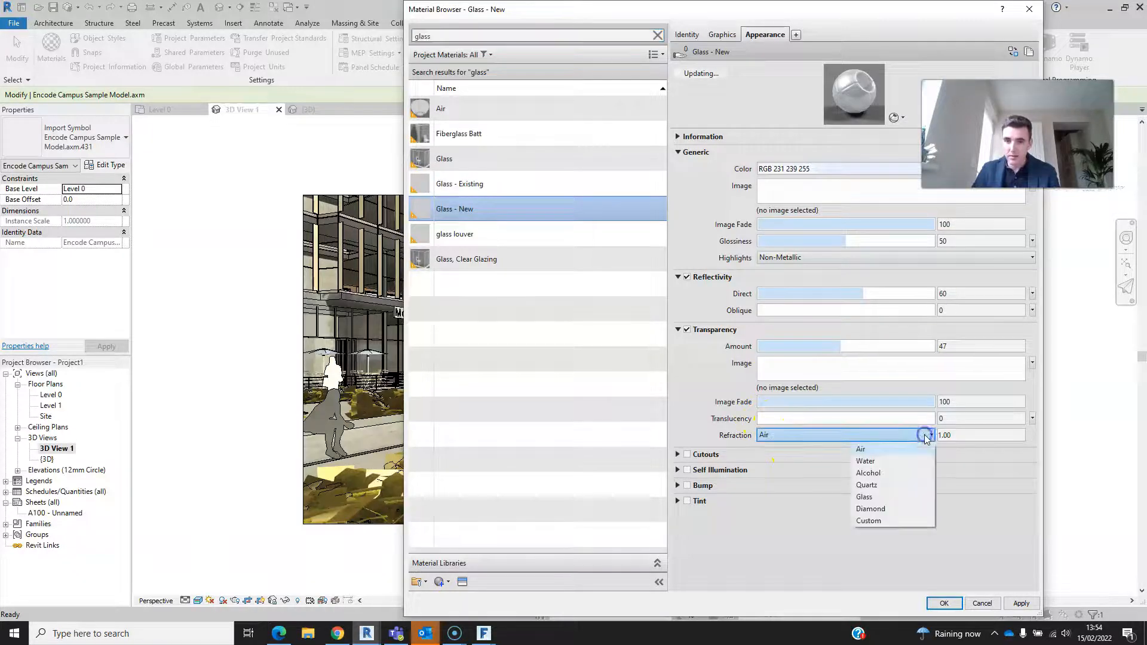
{"action": "left_click", "coordinate": [886, 502]}
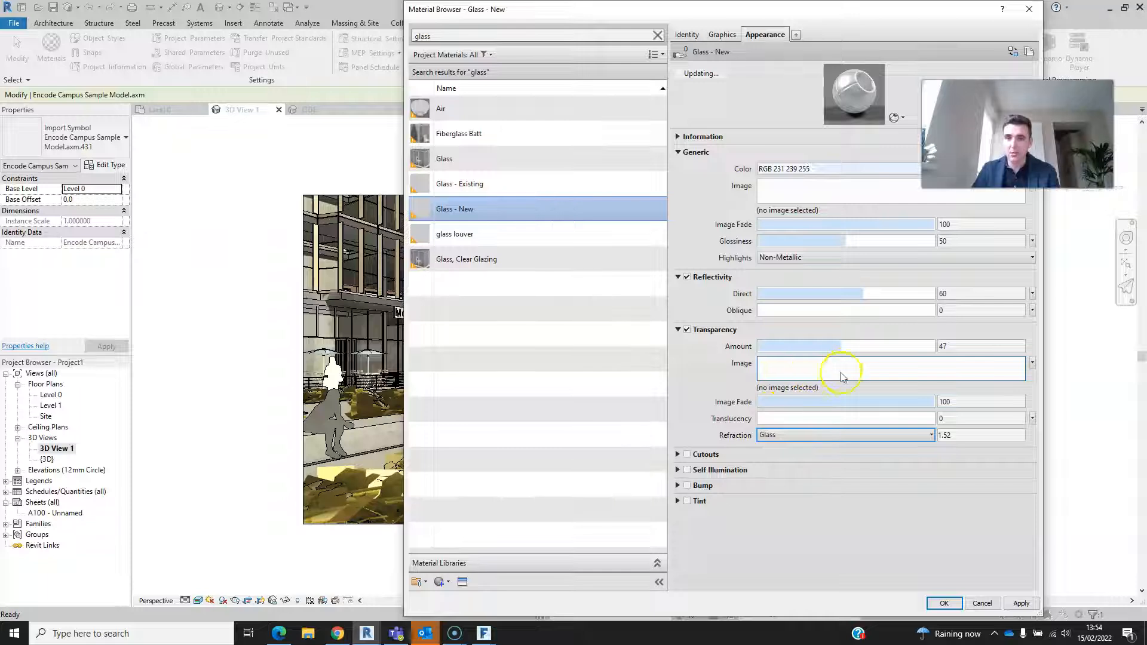
Raise the oblique reflectivity of Glass - New to 43, apply the appearance changes and close the materials dialog.
{"action": "left_click_drag", "start_coordinate": [761, 312], "coordinate": [812, 315]}
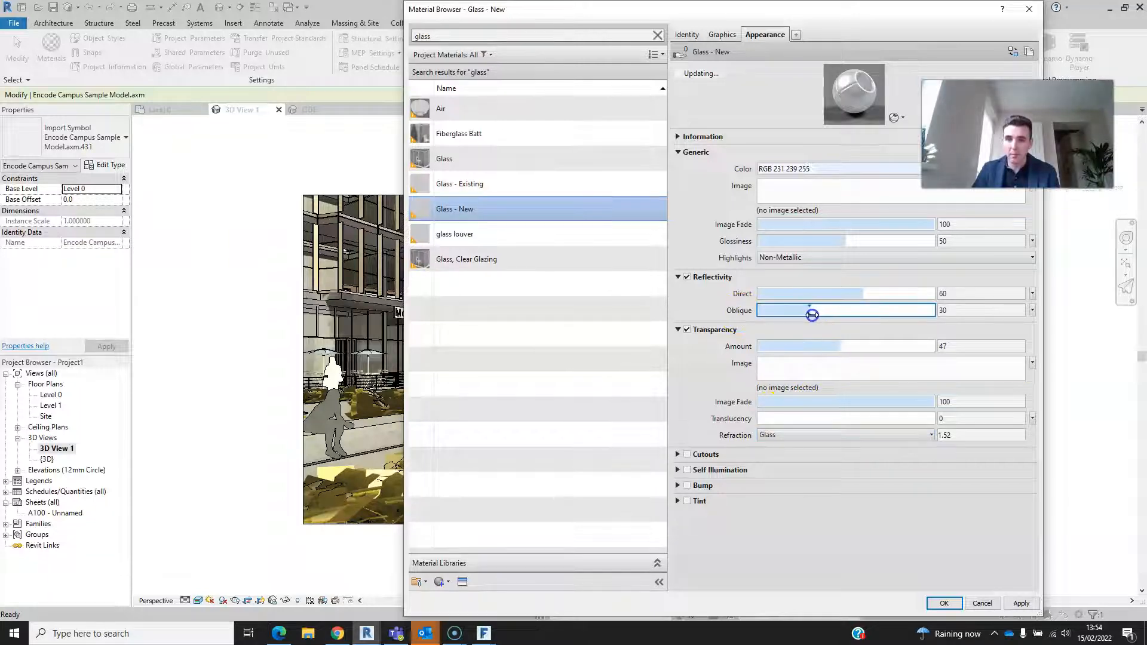
{"action": "left_click", "coordinate": [838, 256]}
{"action": "left_click", "coordinate": [838, 257]}
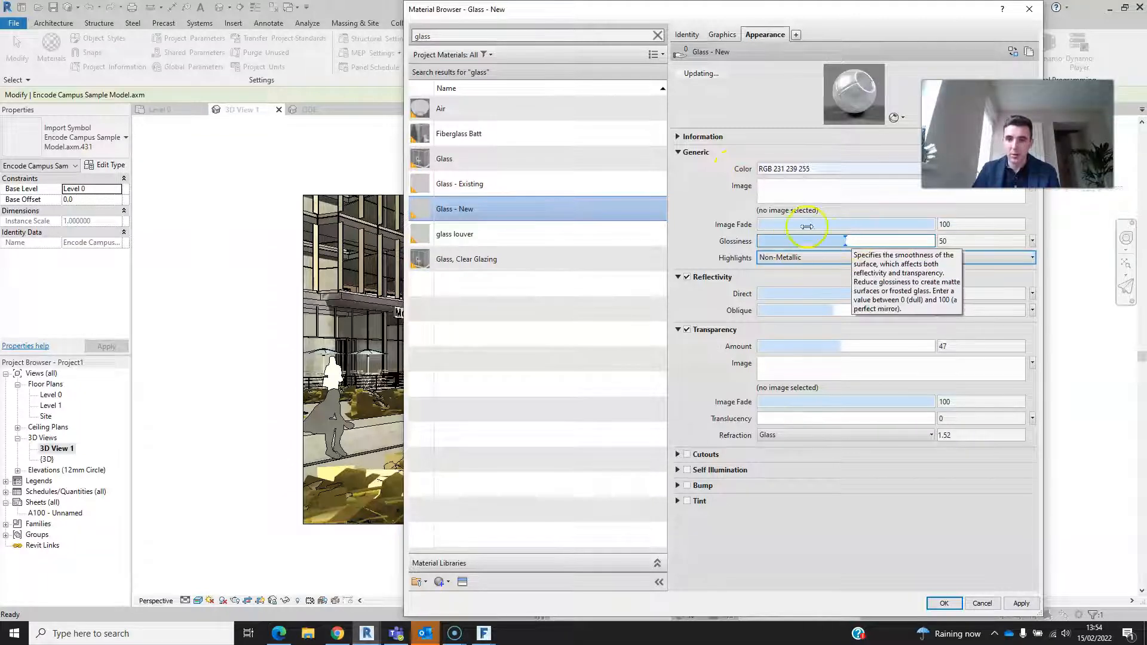
{"action": "left_click", "coordinate": [1022, 602]}
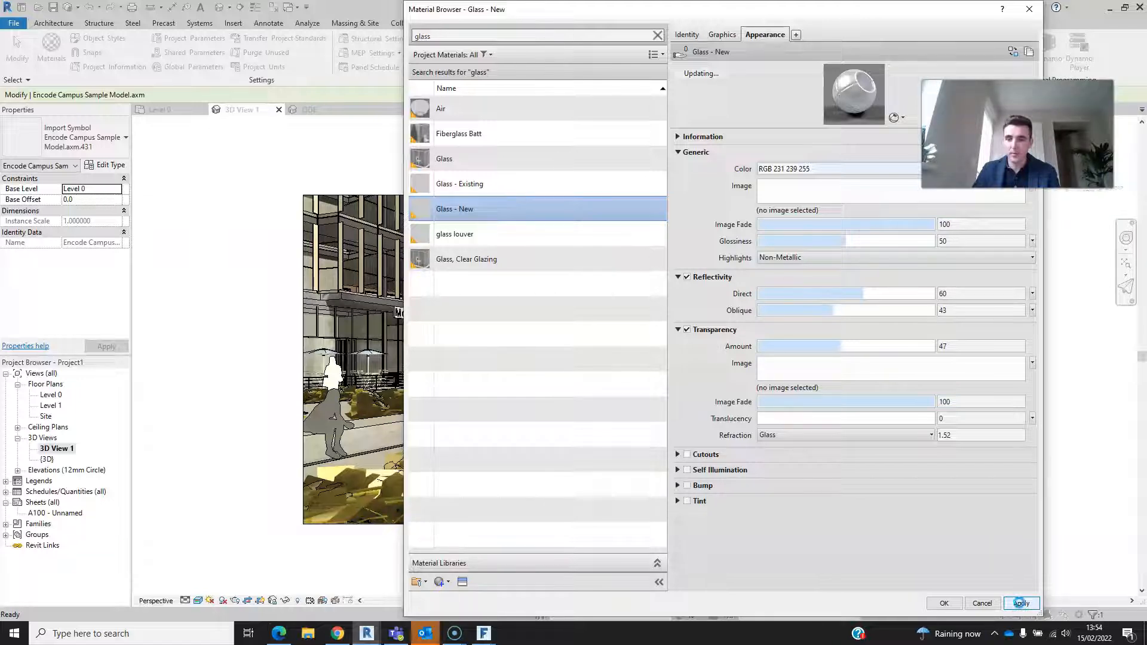
{"action": "left_click", "coordinate": [944, 604]}
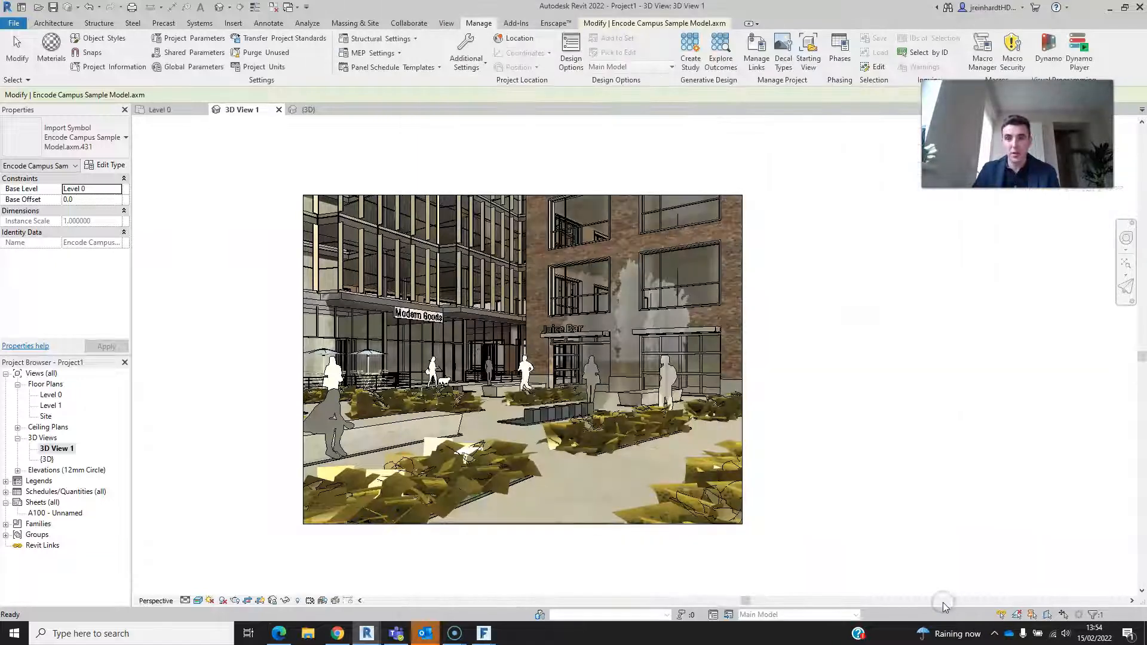
Clear the selection, switch to the Enscape render and examine the updated glass on the brick and Encode buildings.
{"action": "left_click", "coordinate": [800, 541]}
{"action": "left_click", "coordinate": [365, 635]}
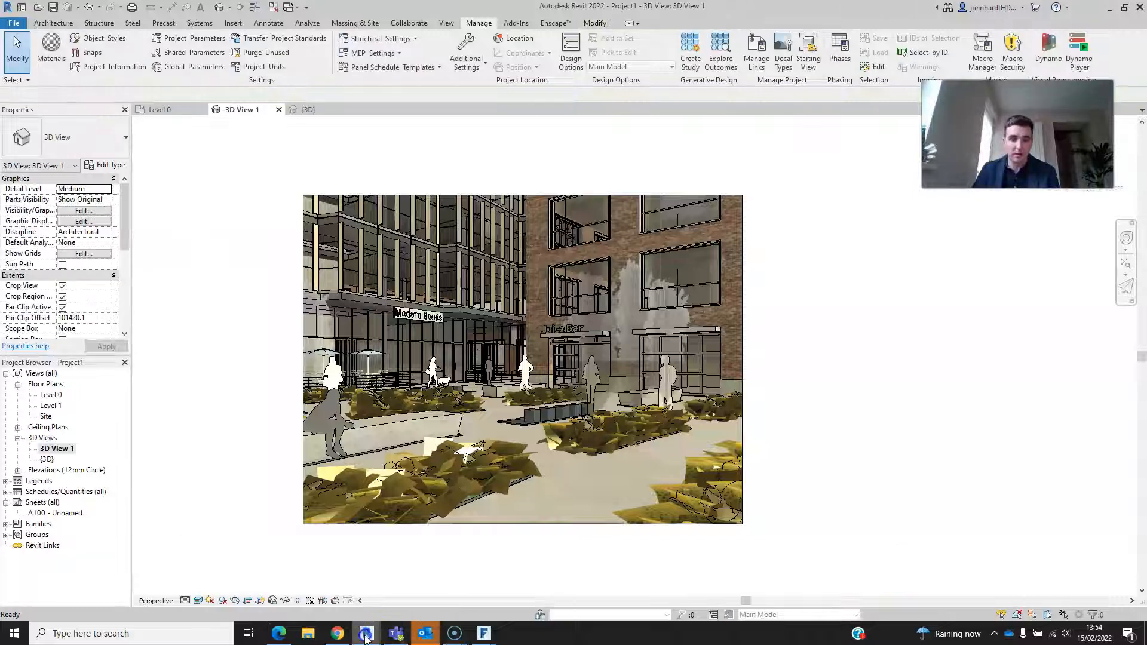
{"action": "left_click", "coordinate": [481, 571]}
{"action": "double_click", "coordinate": [662, 288]}
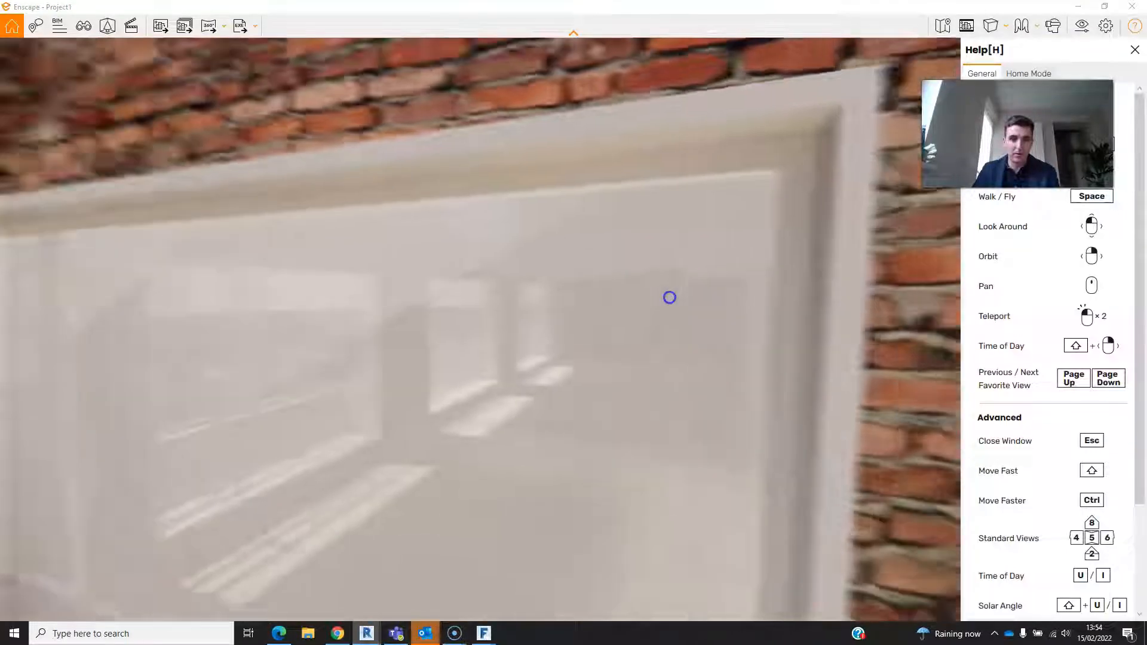
{"action": "scroll", "coordinate": [668, 291], "scroll_direction": "down", "scroll_amount": 5}
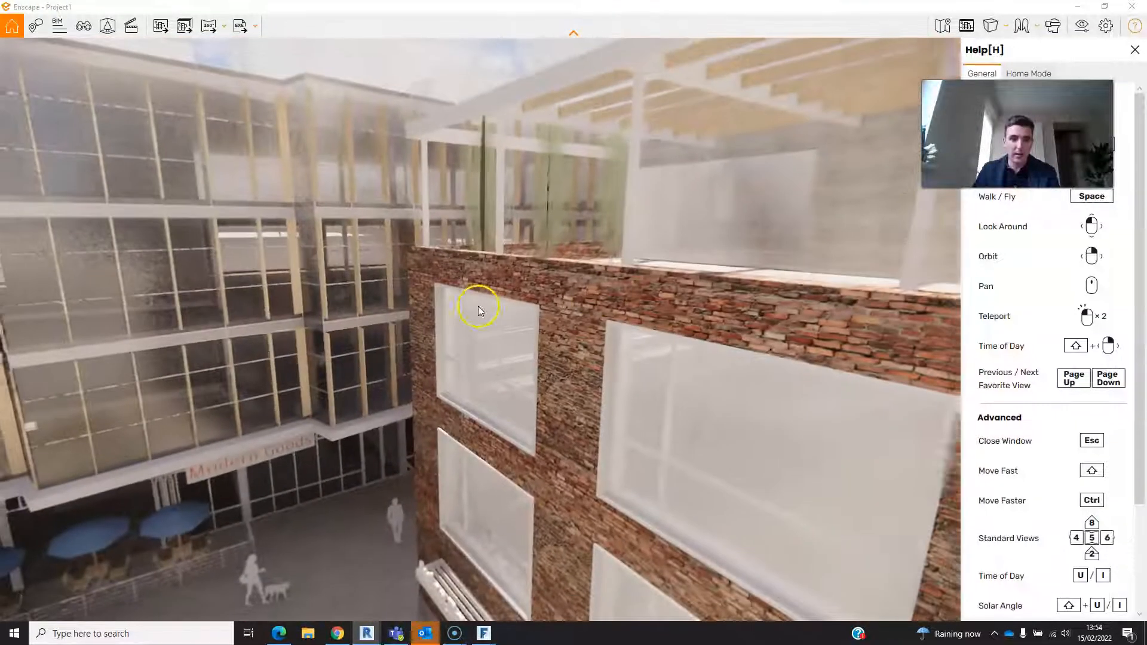
{"action": "left_click_drag", "start_coordinate": [523, 372], "coordinate": [438, 393]}
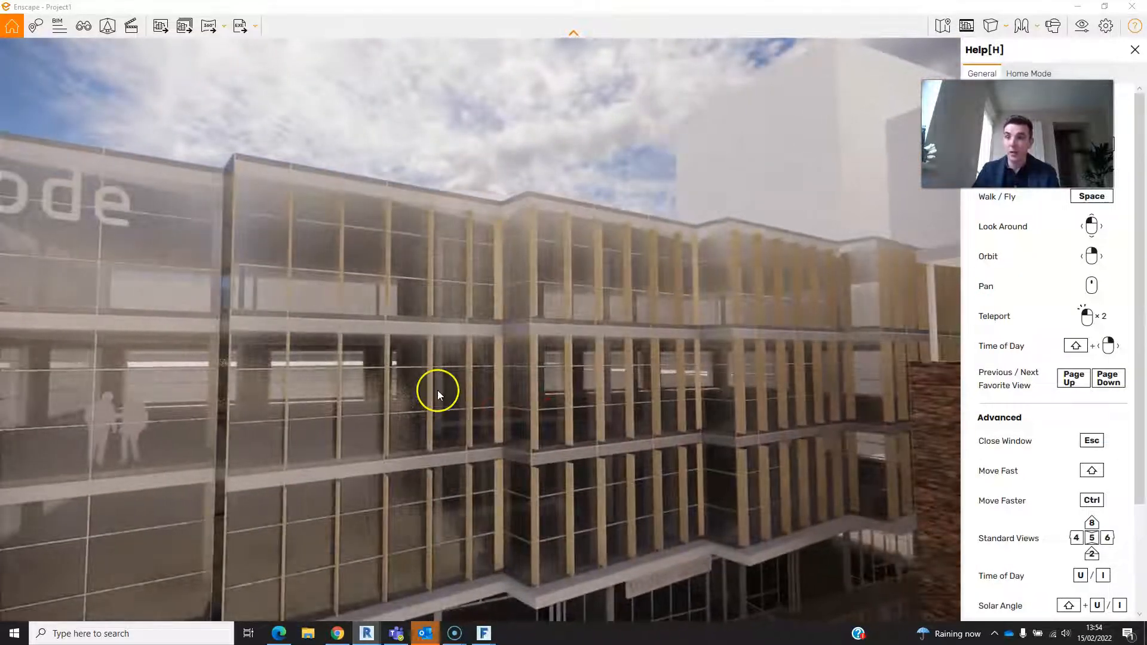
{"action": "left_click_drag", "start_coordinate": [732, 435], "coordinate": [733, 444]}
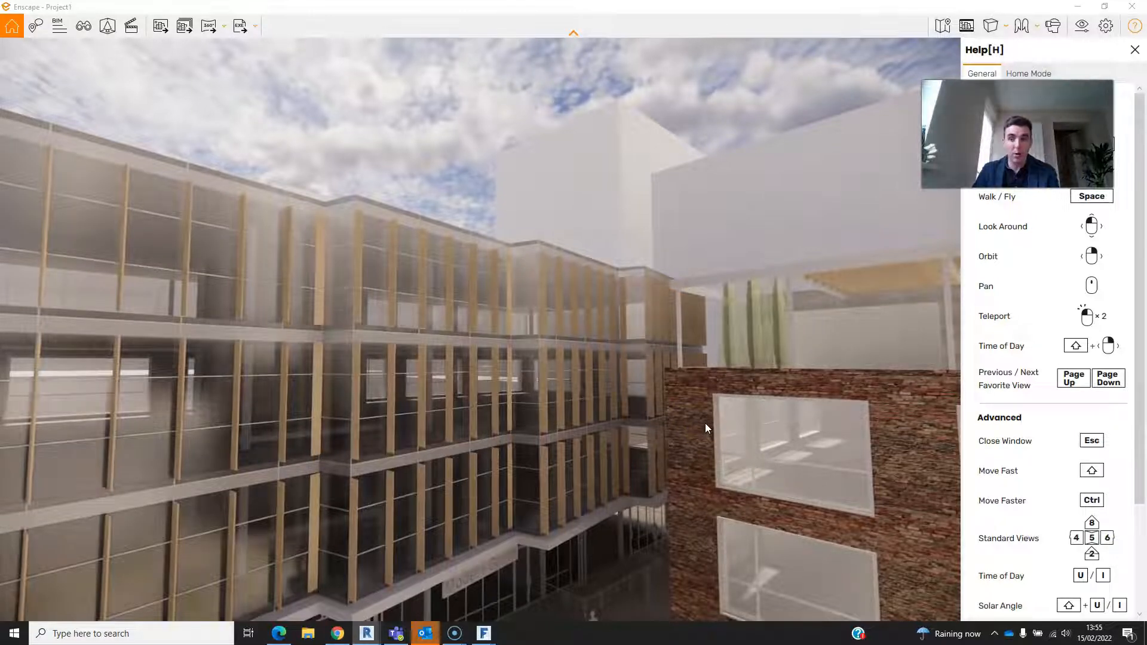
Switch to the Encode campus model in FormIt to compare its glass, and return to the Enscape view of the plaza.
{"action": "mouse_move", "coordinate": [488, 637]}
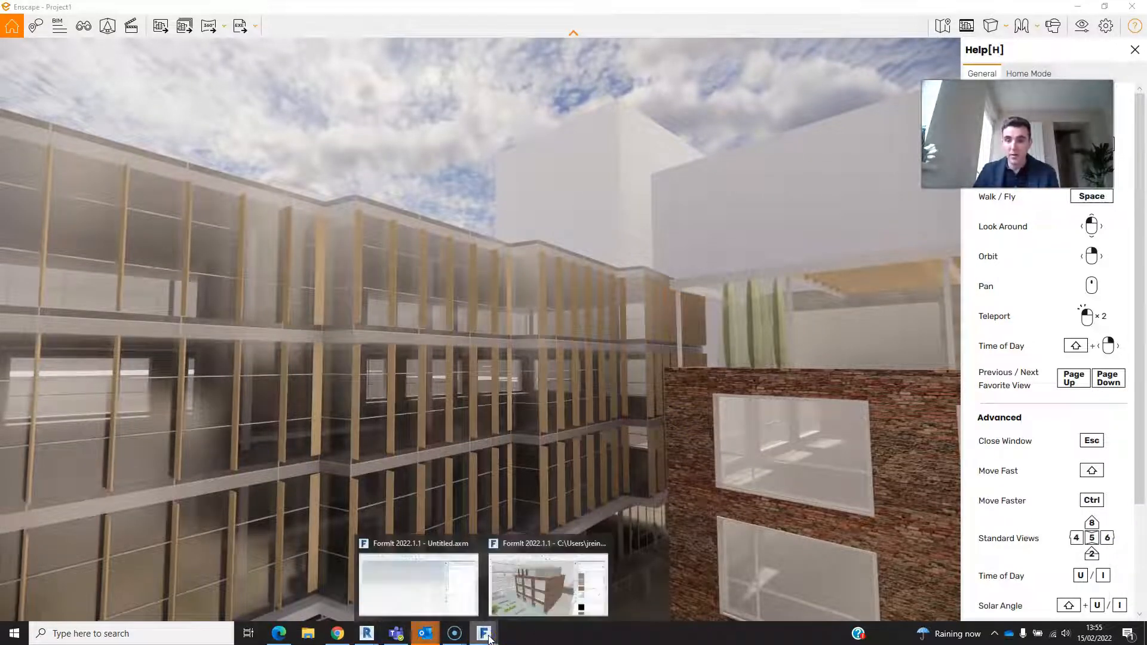
{"action": "left_click", "coordinate": [540, 583]}
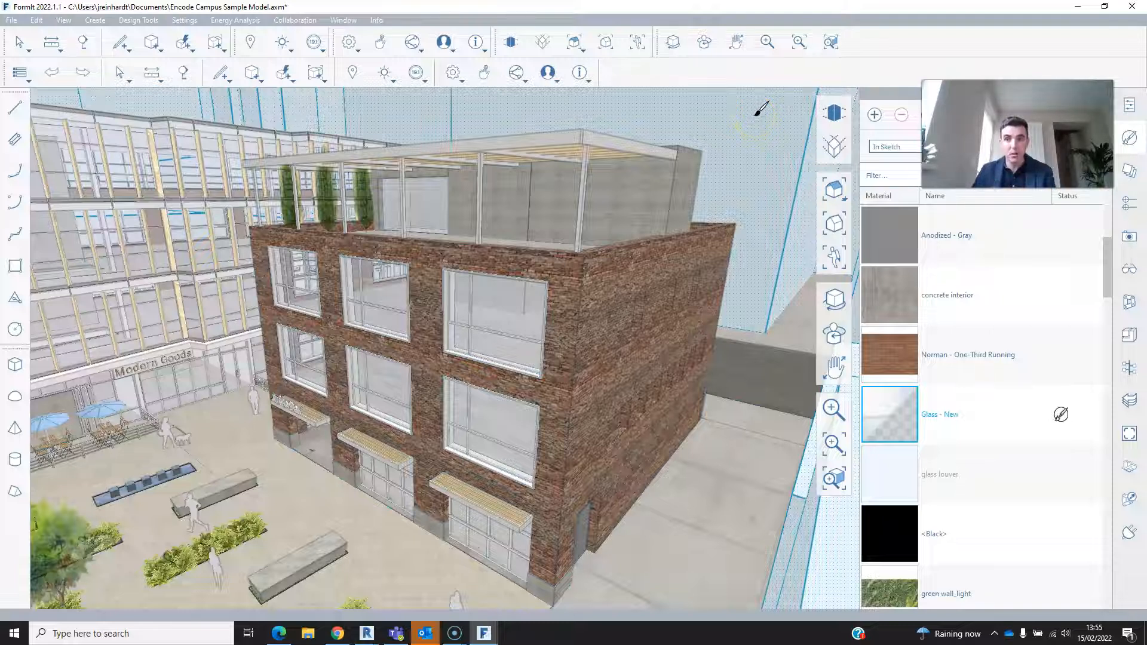
{"action": "left_click", "coordinate": [1076, 11]}
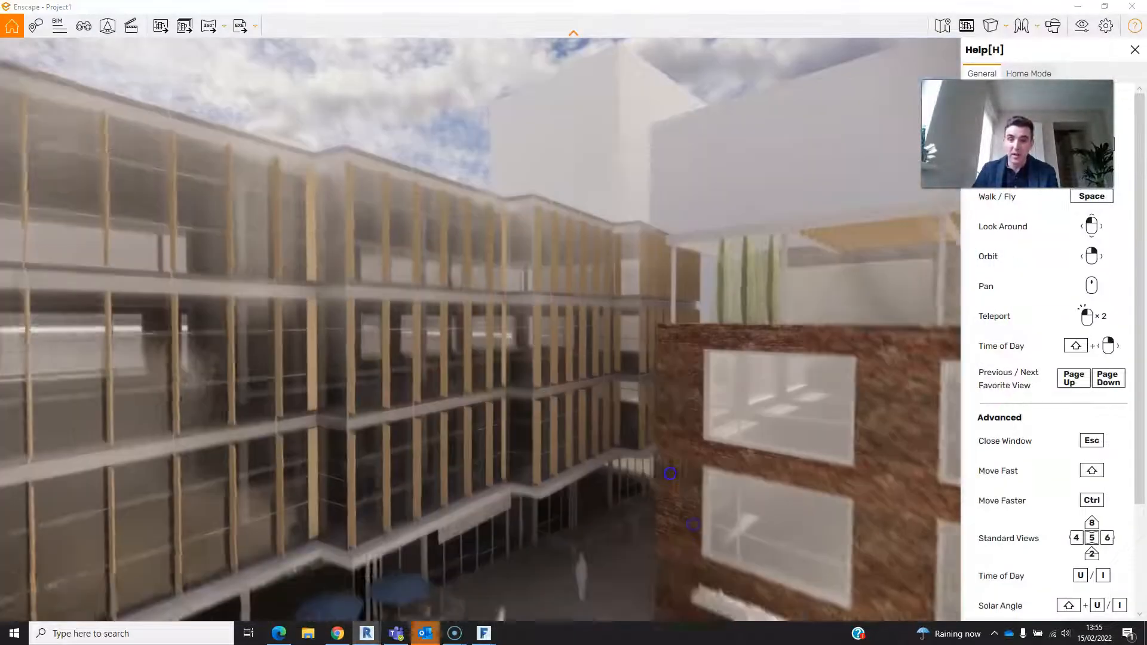
{"action": "left_click_drag", "start_coordinate": [669, 474], "coordinate": [661, 413]}
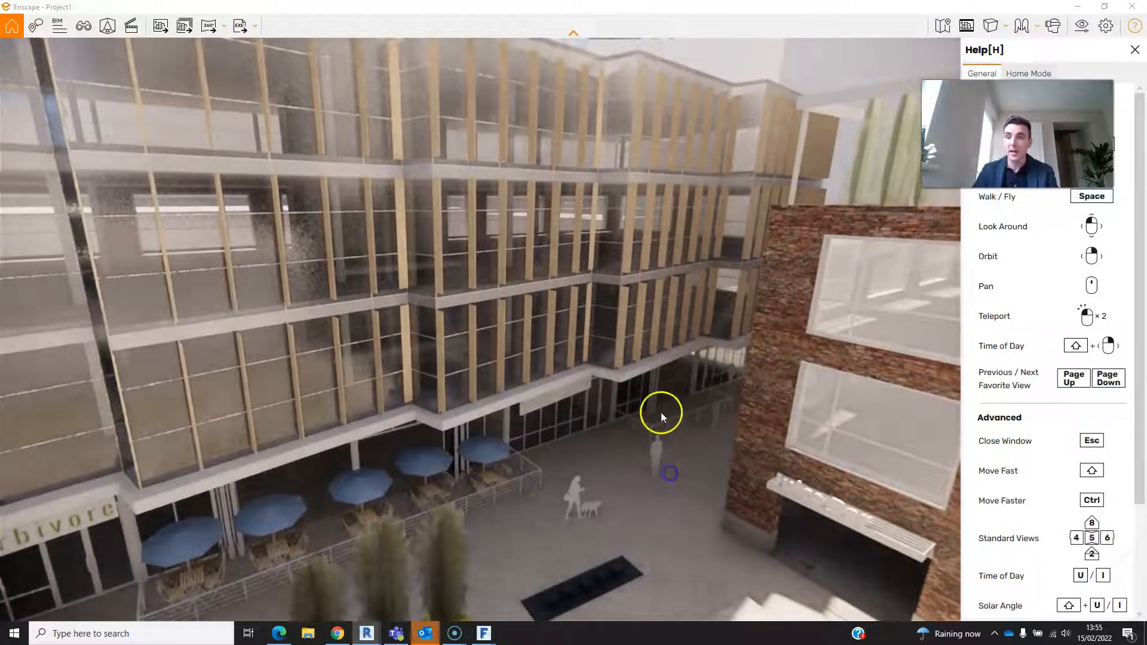